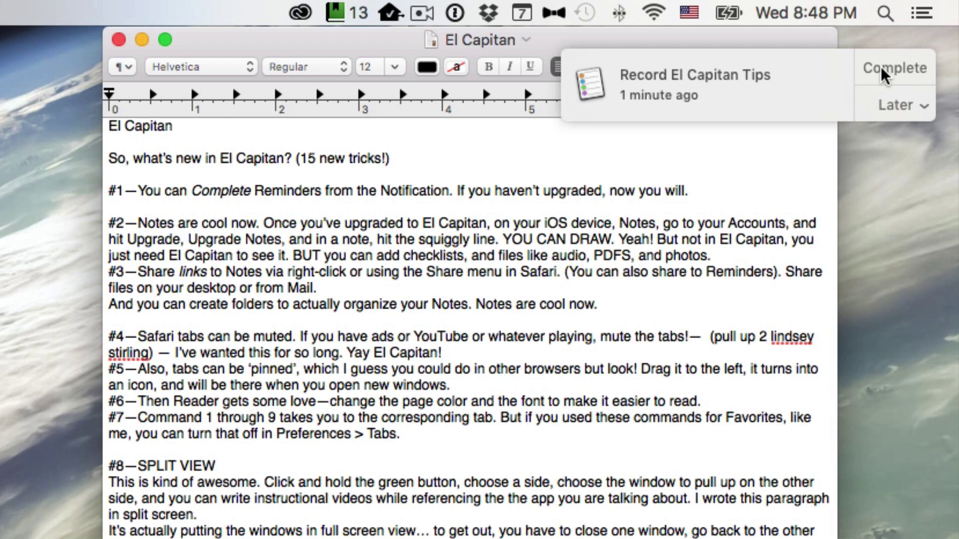
Mark the Record El Capitan Tips reminder complete from its notification banner.
left_click(880, 67)
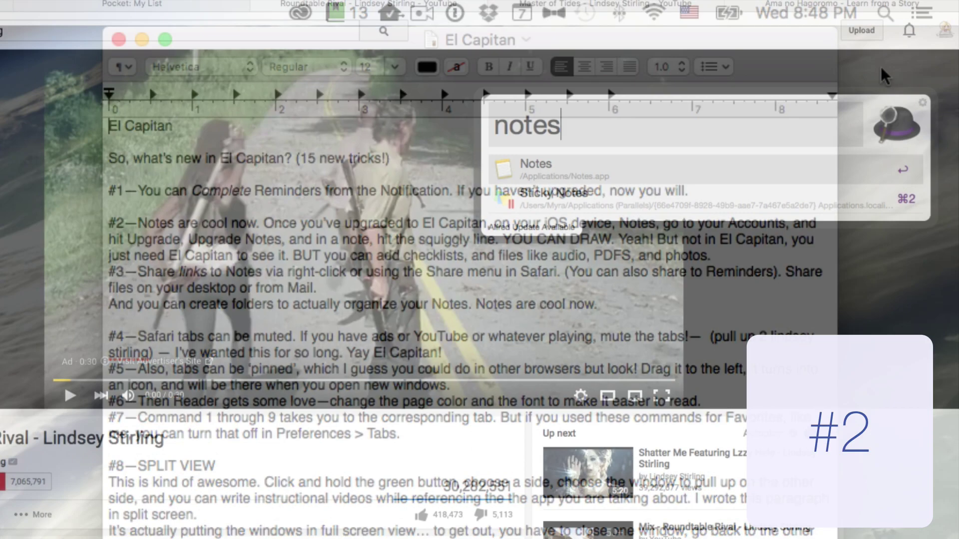
Launch Notes and select the notes list.
key("Return")
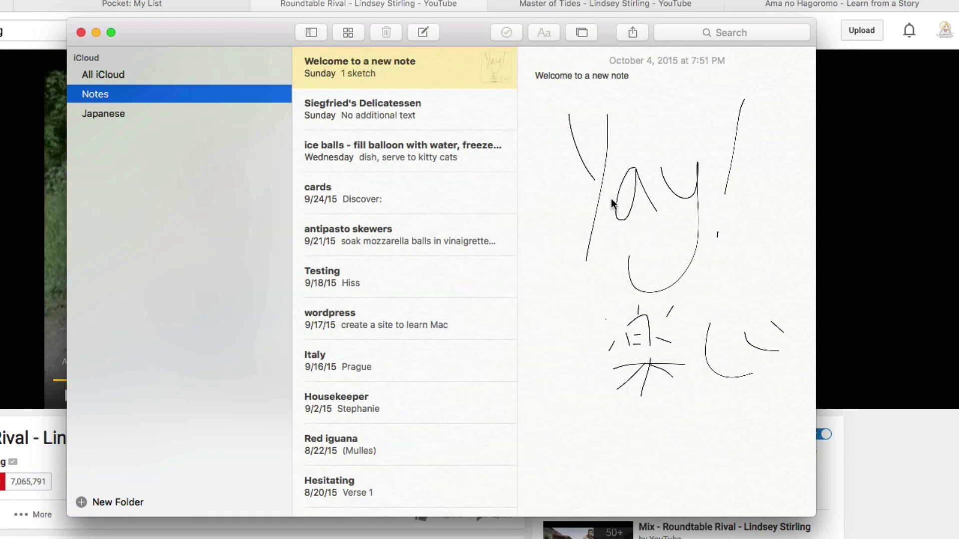
scroll(586, 155, "down", 1)
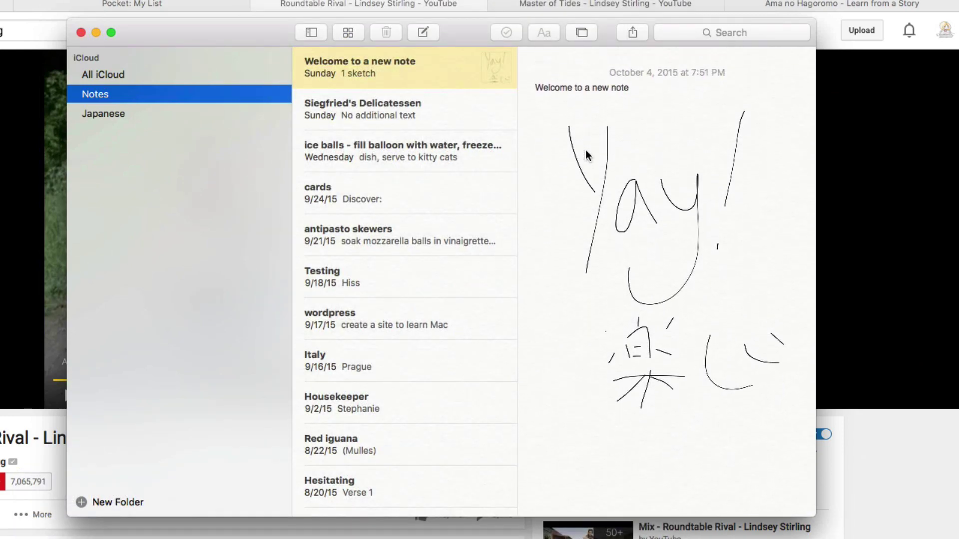
left_click(412, 82)
Create a checklist note with items 'Number one' and 'Number two', and drag in the screenshot image.
key("super+n")
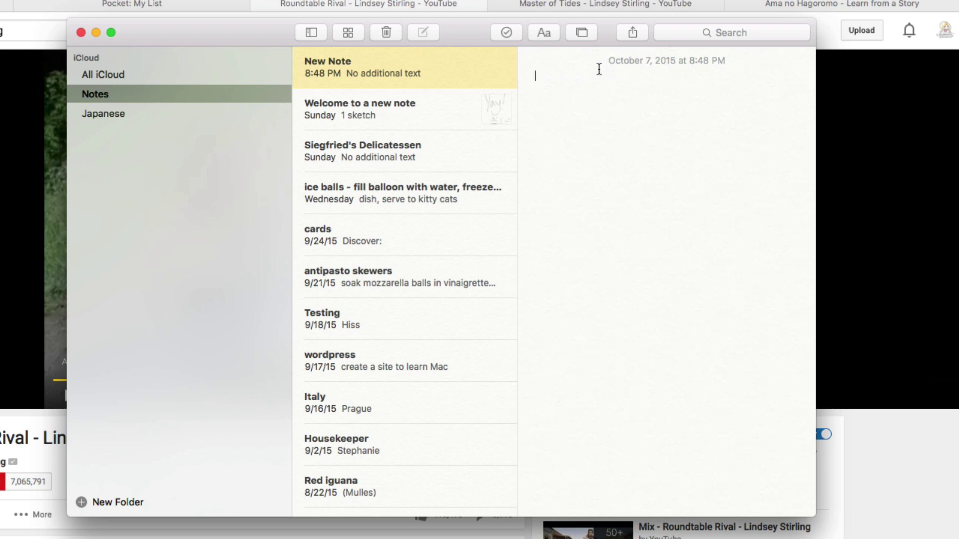
left_click(504, 34)
type("Number one")
key("Return")
type("Number two")
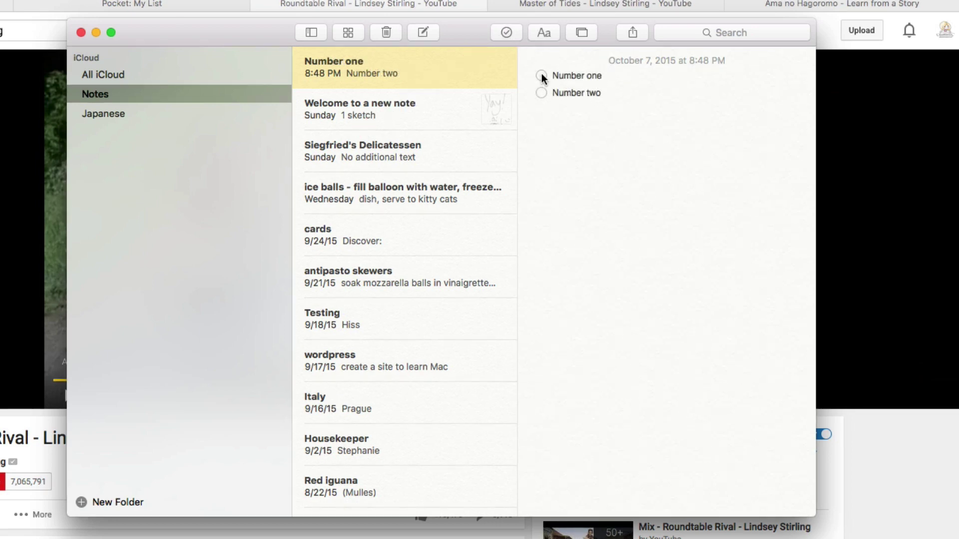
left_click_drag(505, 392, 706, 252)
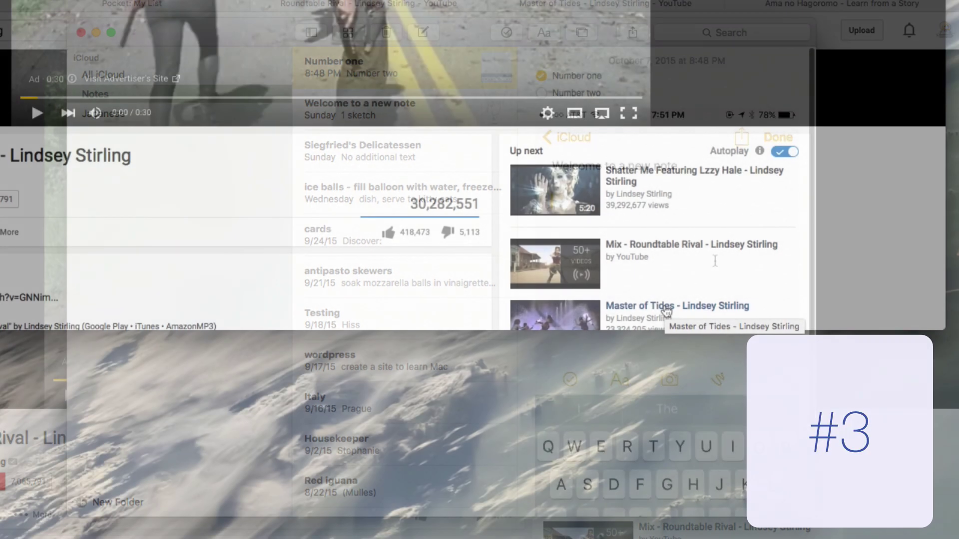
Share the 'Roundtable Rival - Lindsey Stirling' YouTube page to Notes from Safari's Share menu.
right_click(665, 307)
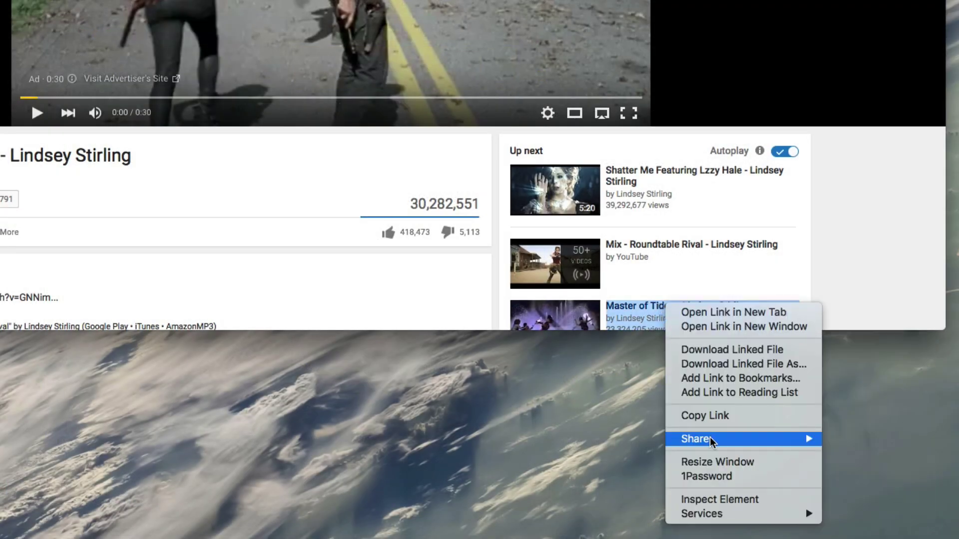
mouse_move(773, 440)
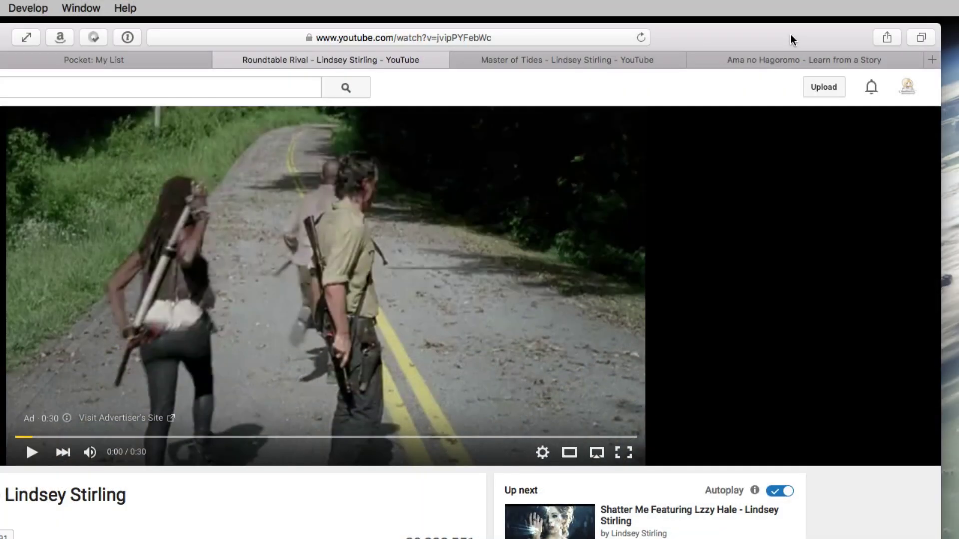
left_click(887, 39)
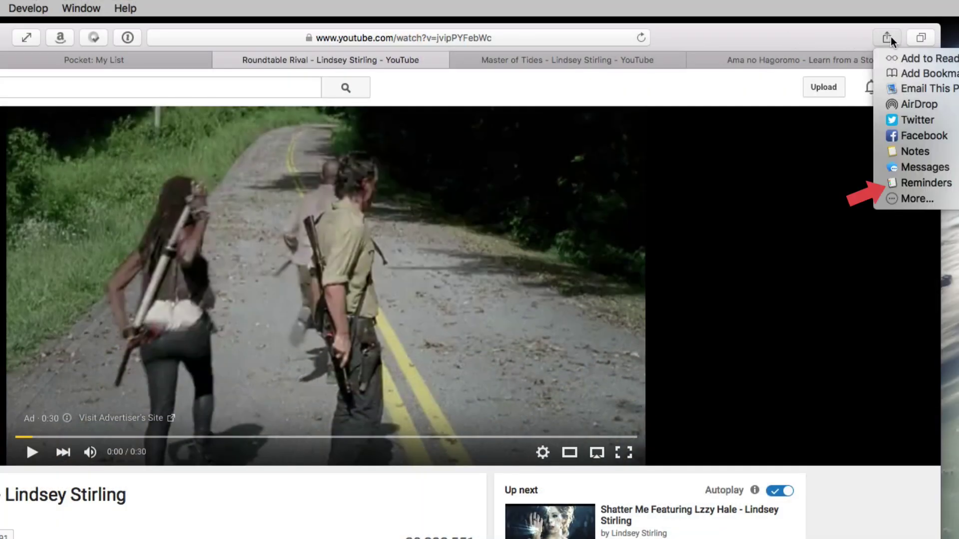
left_click(911, 152)
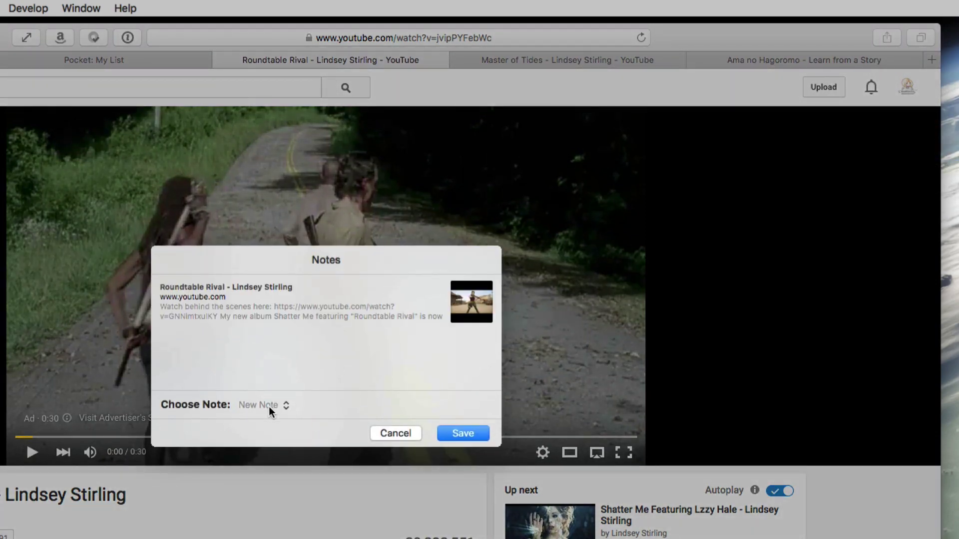
Send the page to the Master of Tides note and view share options for the notes_7212.jpg and Mail images.
left_click(269, 406)
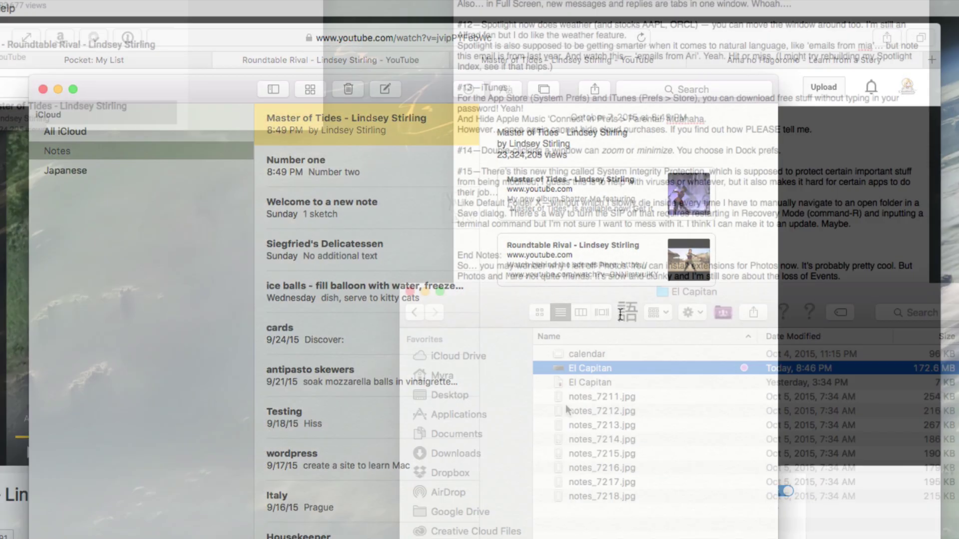
right_click(566, 406)
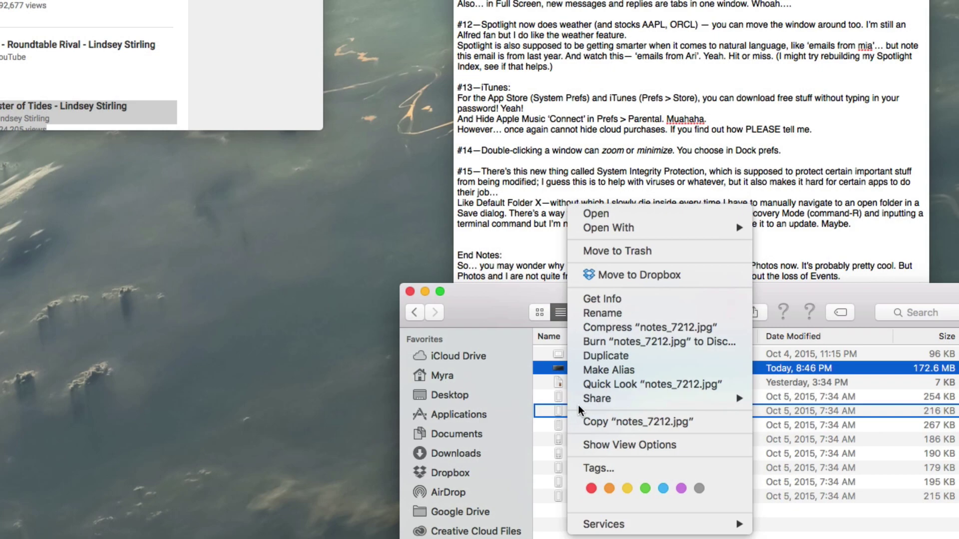
mouse_move(599, 398)
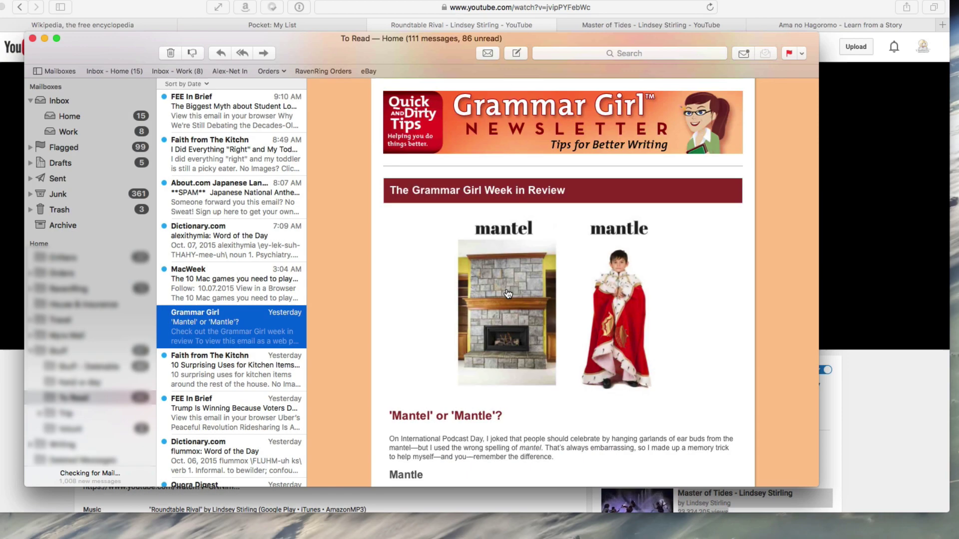
right_click(509, 290)
mouse_move(537, 355)
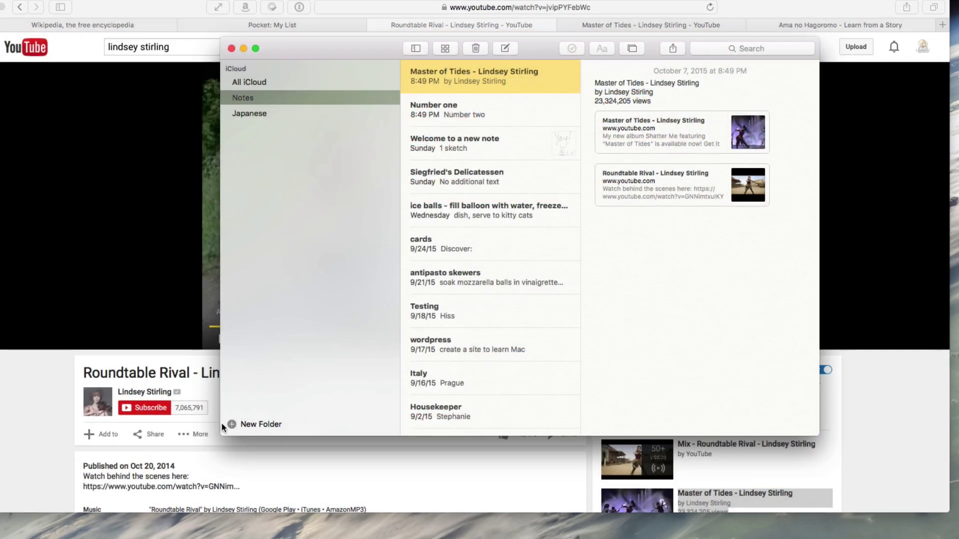
Create New Folder, move the Japanese folder inside it, and expand it.
left_click(231, 424)
key("Return")
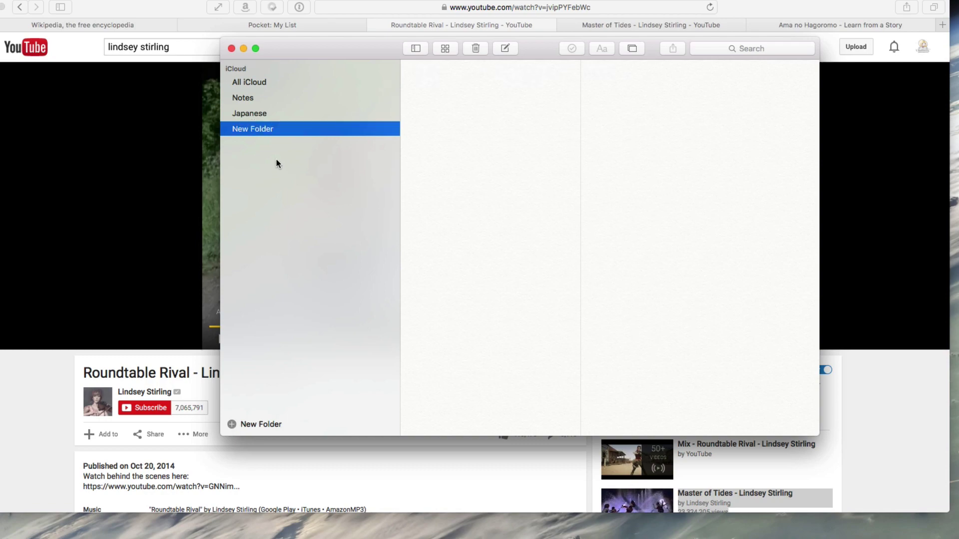
key("super+shift+n")
left_click_drag(254, 130, 256, 124)
left_click(226, 112)
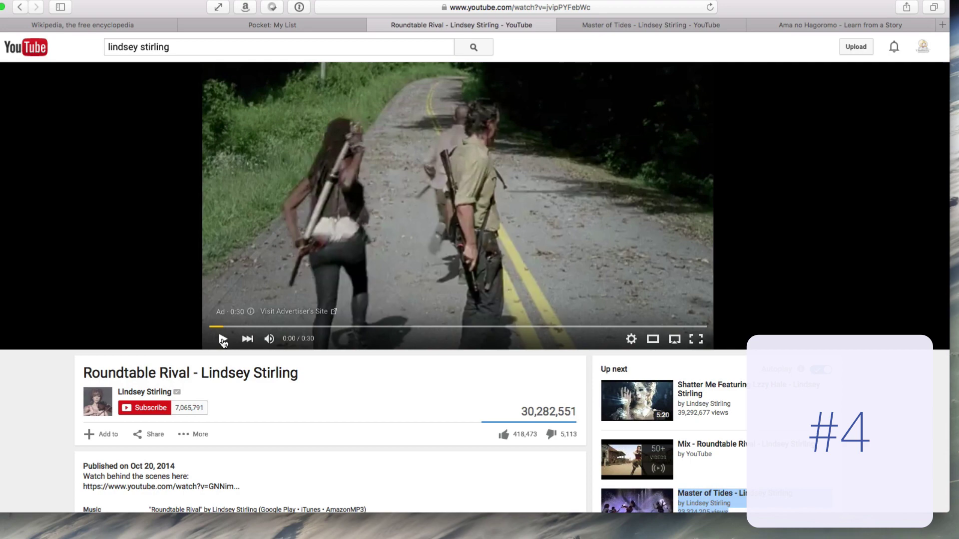
Play the Master of Tides video, pin the Wikipedia tab, and open a new window showing Favorites.
left_click(223, 341)
left_click(632, 24)
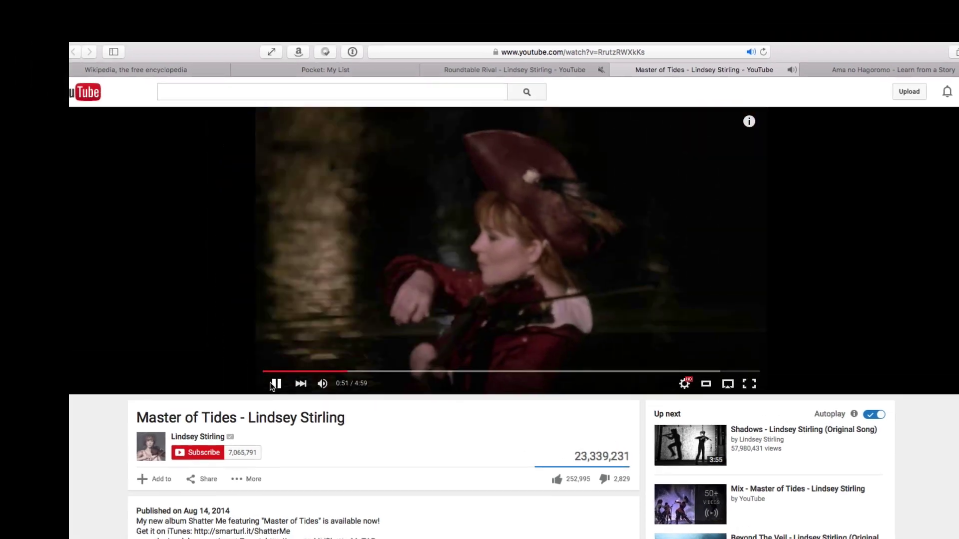
left_click(135, 29)
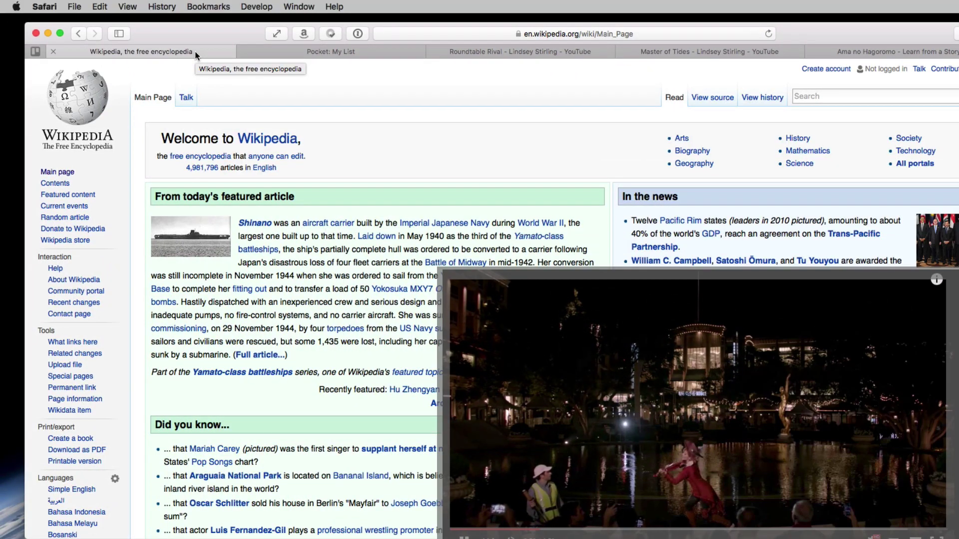
left_click_drag(195, 52, 38, 52)
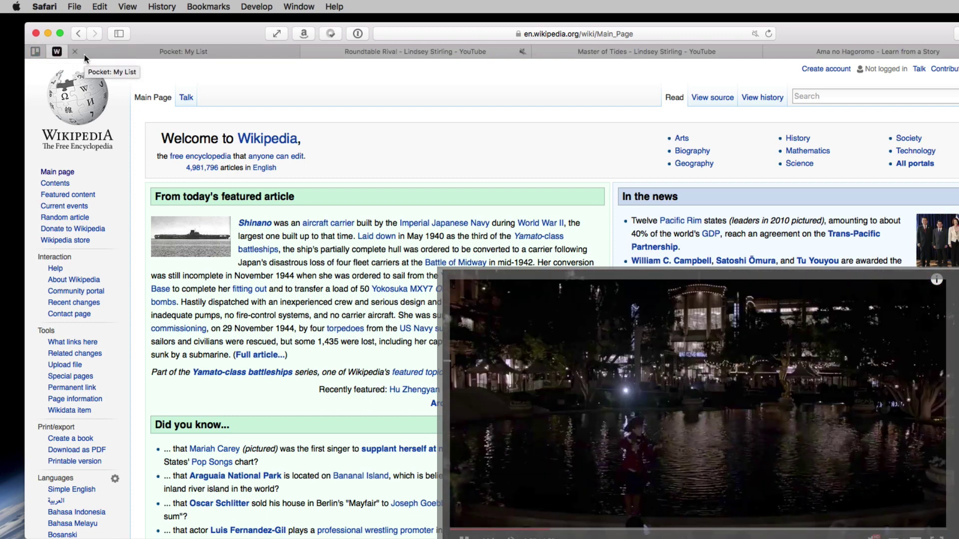
key("super+n")
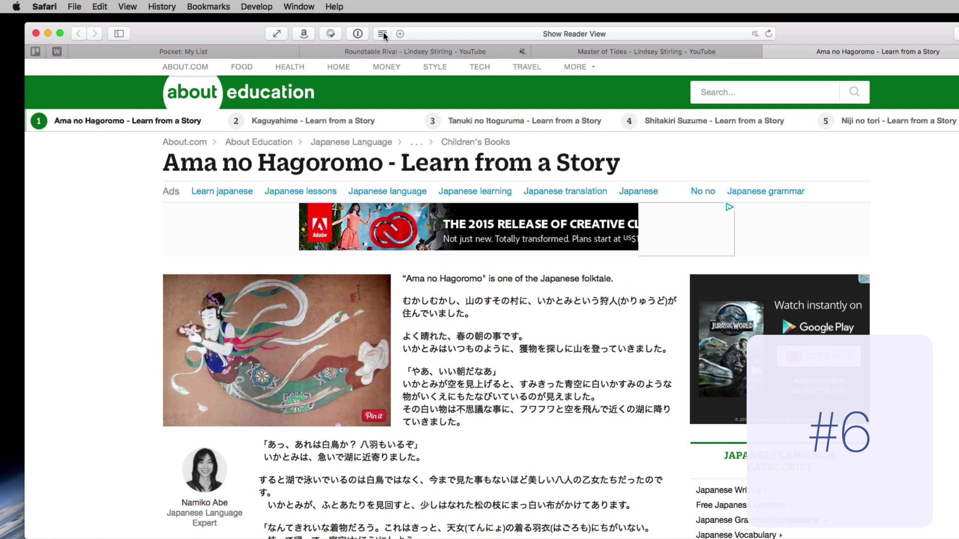
View the Ama no Hagoromo story in Reader with sepia background, text enlarged twice, and ヒラギノ丸ゴシック体 font.
left_click(382, 33)
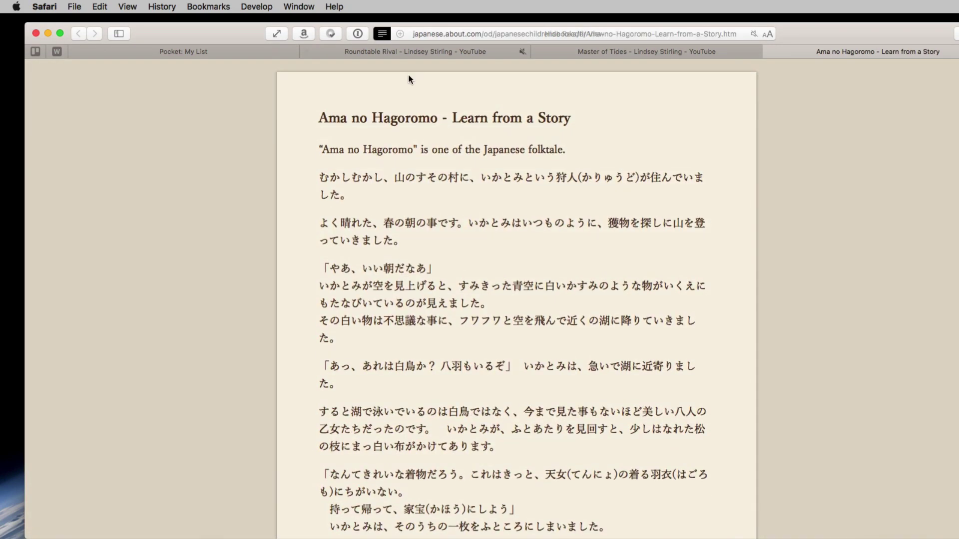
left_click(768, 34)
left_click(779, 91)
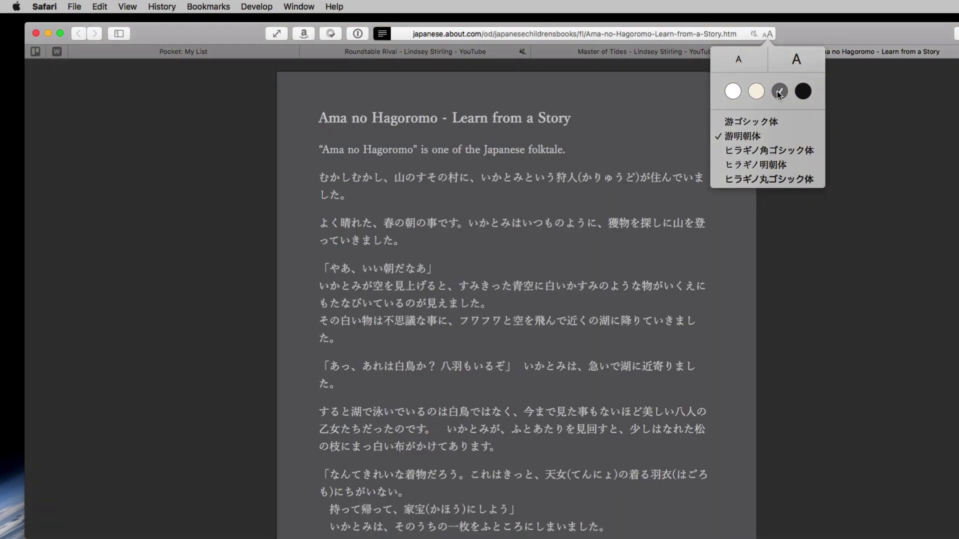
left_click(756, 91)
left_click(796, 61)
left_click(796, 61)
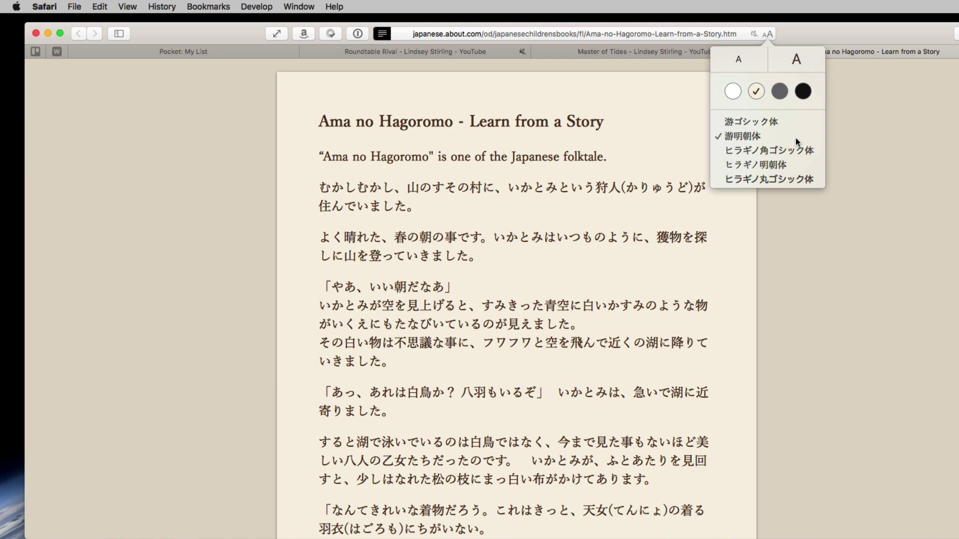
left_click(751, 178)
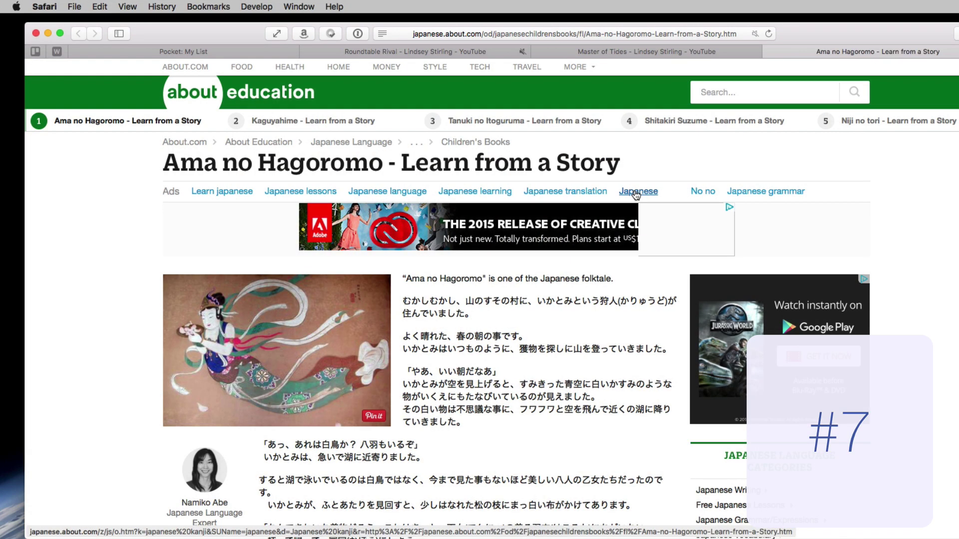
Open the first three favorites with Cmd-1, Cmd-2 and Cmd-3.
key("super+1")
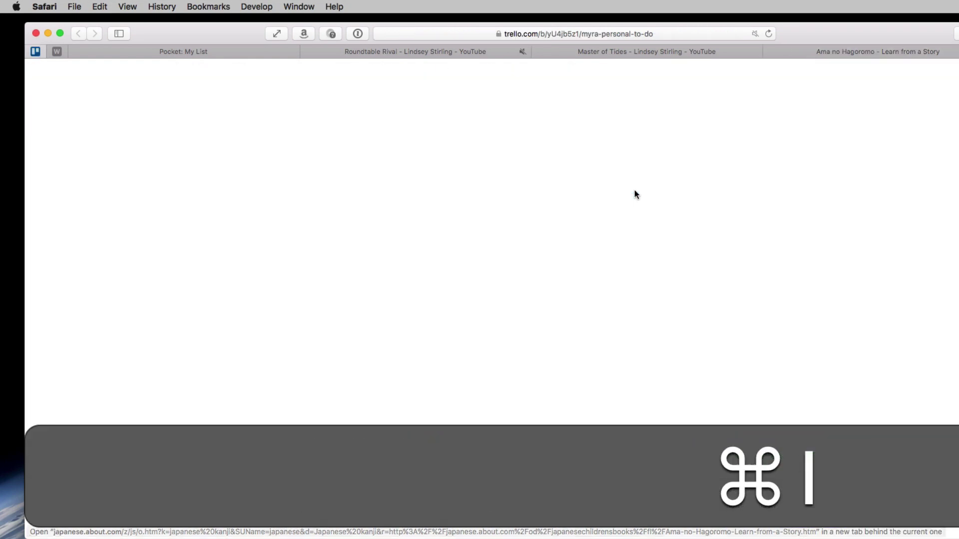
key("super+2")
key("super+3")
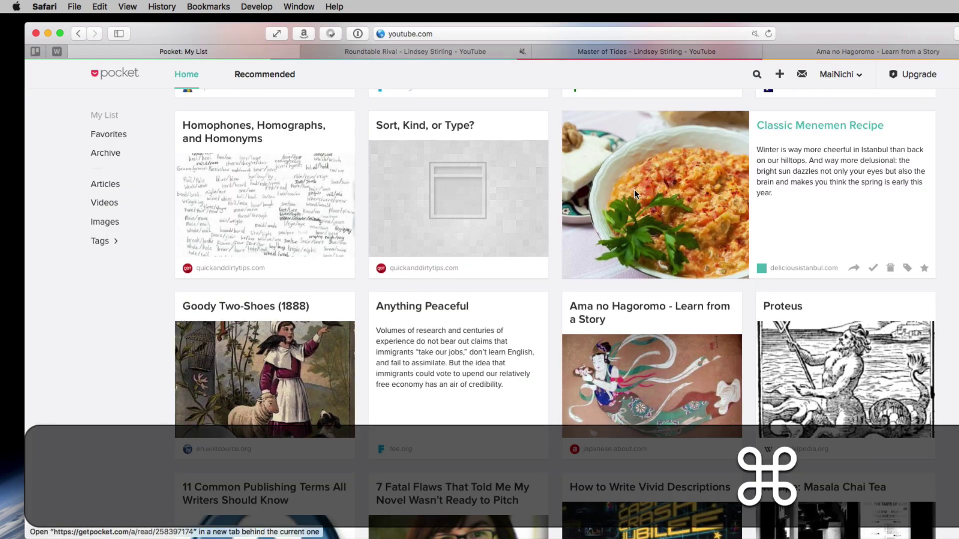
Uncheck 'Use ⌘-1 through ⌘-9 to switch tabs' in Tabs preferences, then Cmd-2 opens Wikipedia.
key("super+comma")
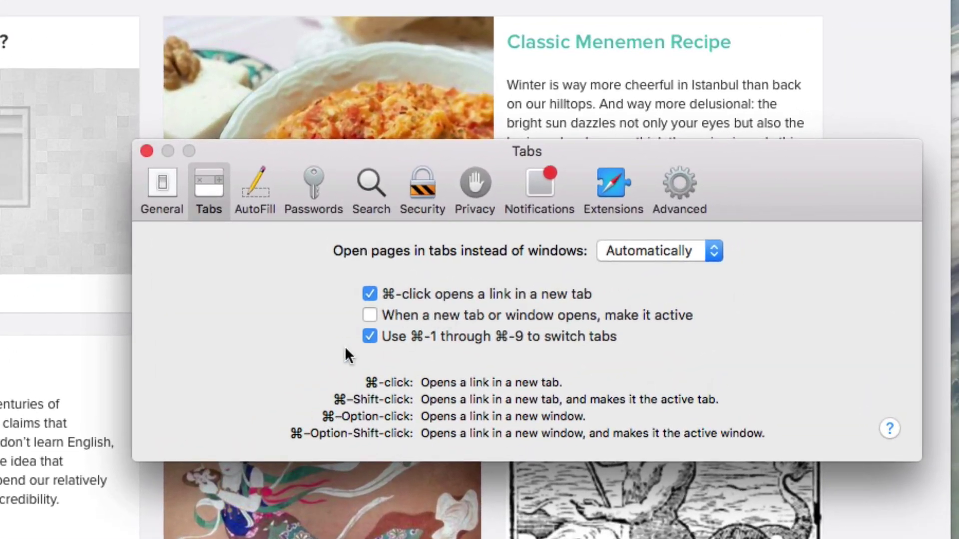
left_click(370, 336)
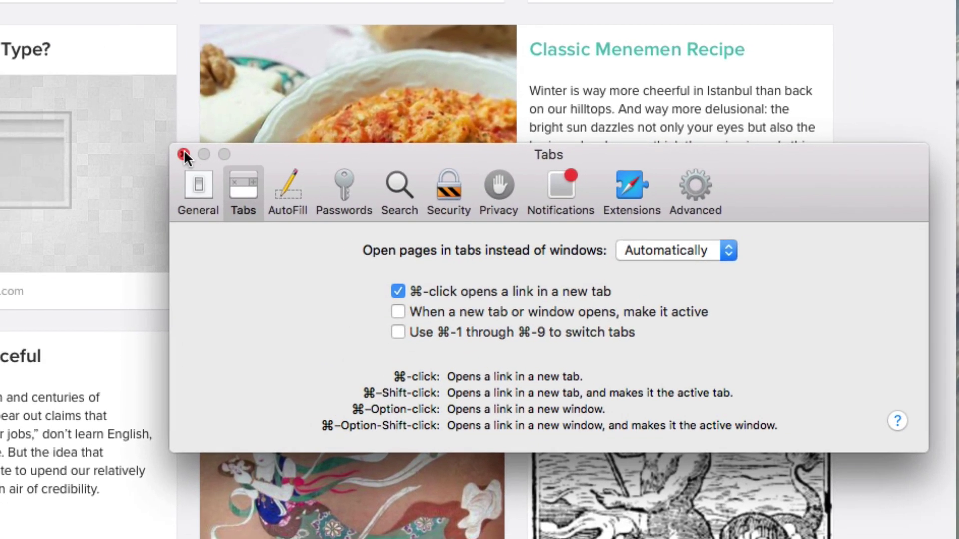
left_click(147, 151)
key("super+2")
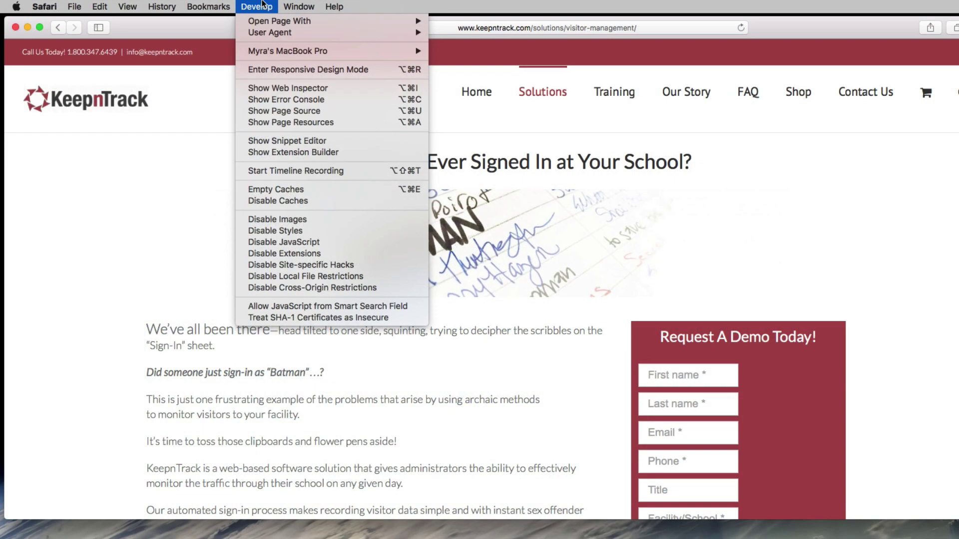
Enter Responsive Design Mode and preview the KeepnTrack visitor-management page at iPhone 6 size.
left_click(286, 68)
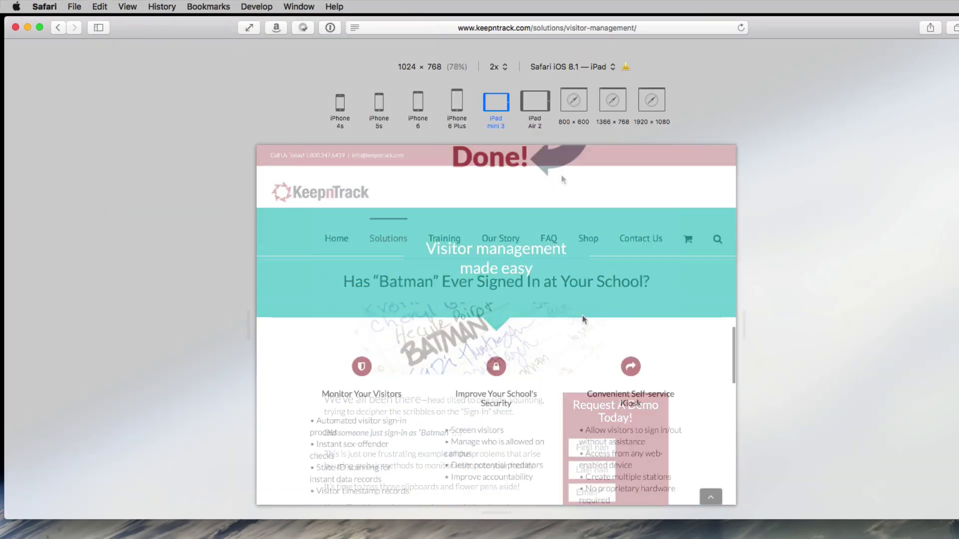
scroll(585, 320, "down", 15)
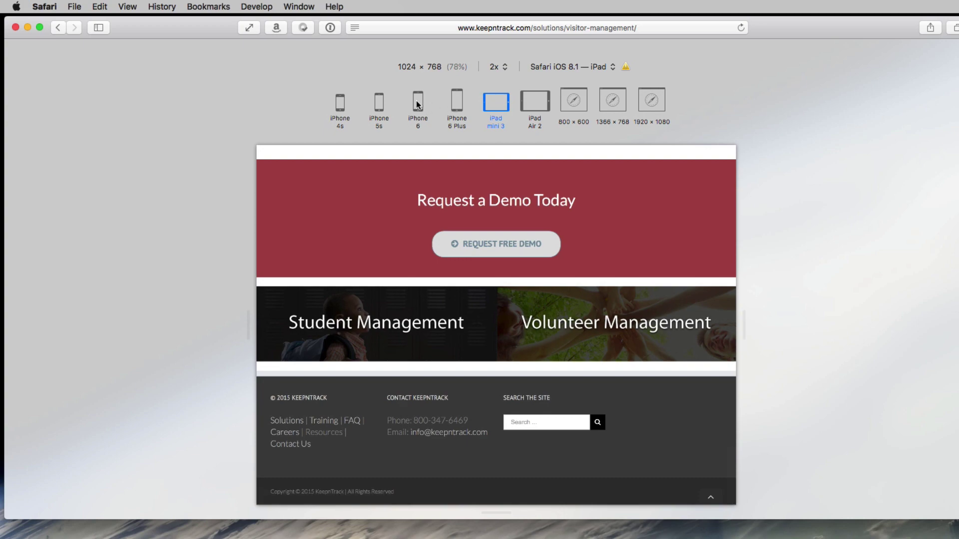
left_click(418, 102)
scroll(516, 250, "up", 10)
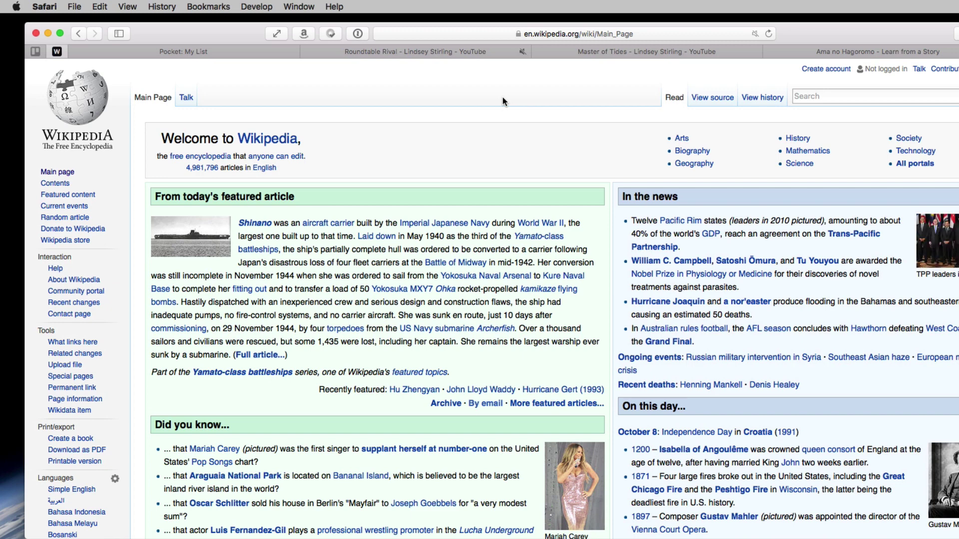
Tile Safari on the left and the El Capitan TextEdit notes on the right in split view.
left_click(61, 34)
left_click_drag(64, 35, 227, 130)
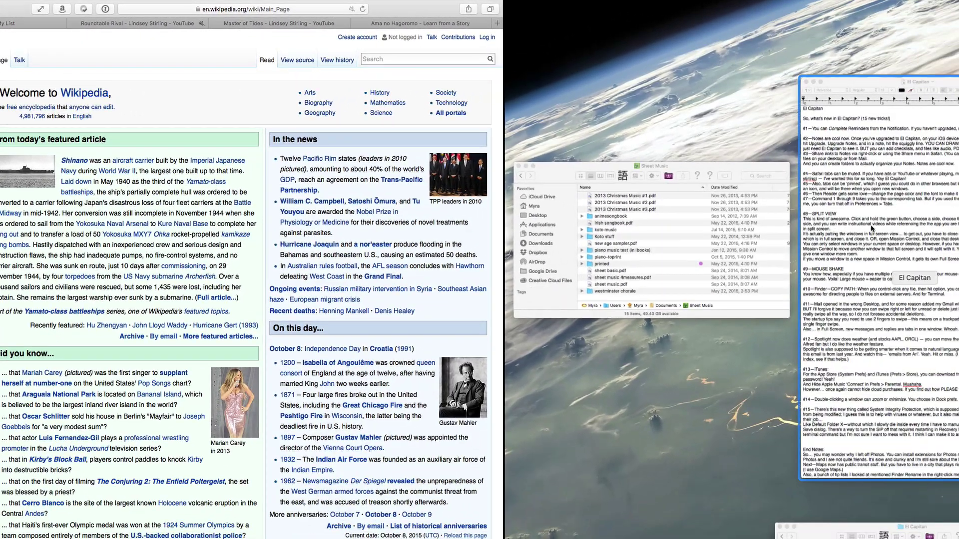
left_click(871, 228)
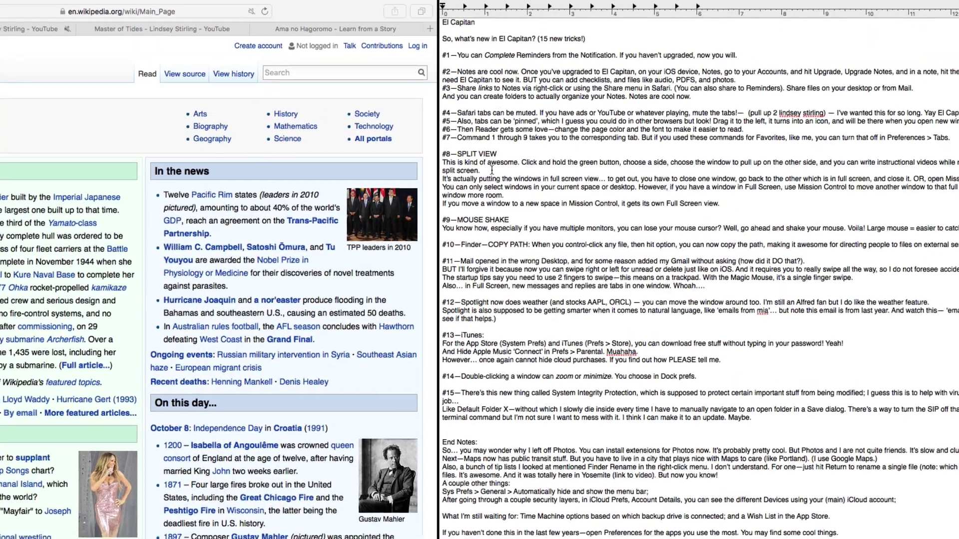
Add 'Yes I did.' after 'split screen.' in the SPLIT VIEW tip.
left_click(547, 138)
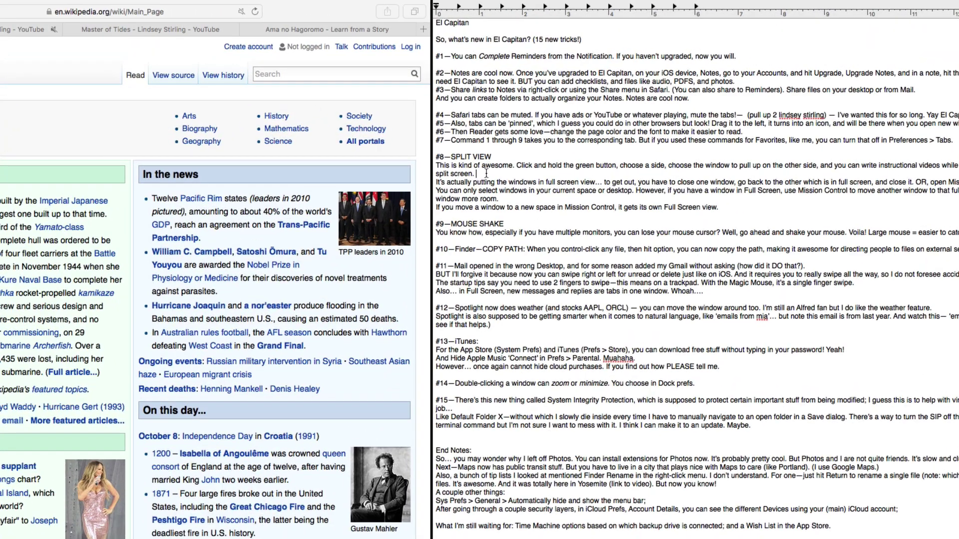
type("Yes I did.")
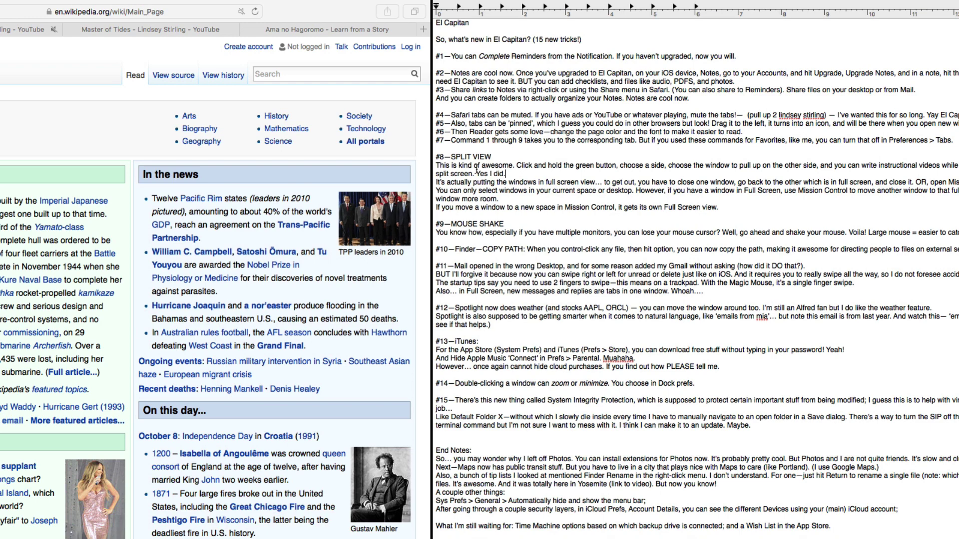
mouse_move(454, 2)
In Mission Control, end the Safari & TextEdit split-view space and return to Desktop 2.
key("ctrl+Up")
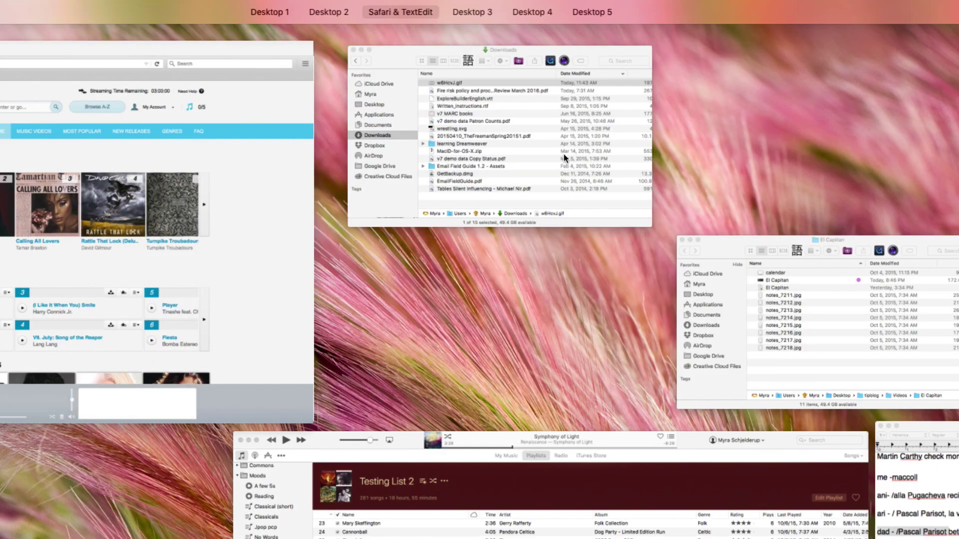
mouse_move(409, 12)
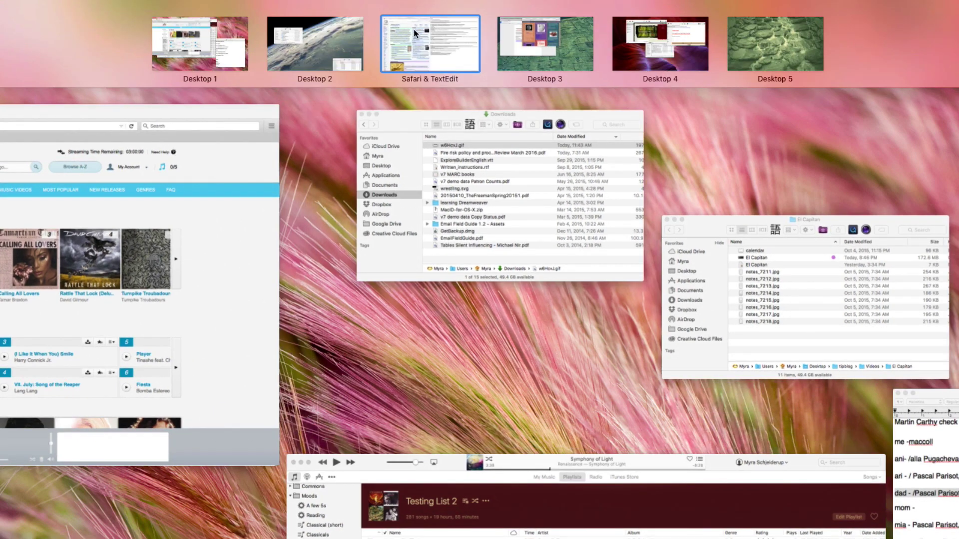
key("ctrl+Left")
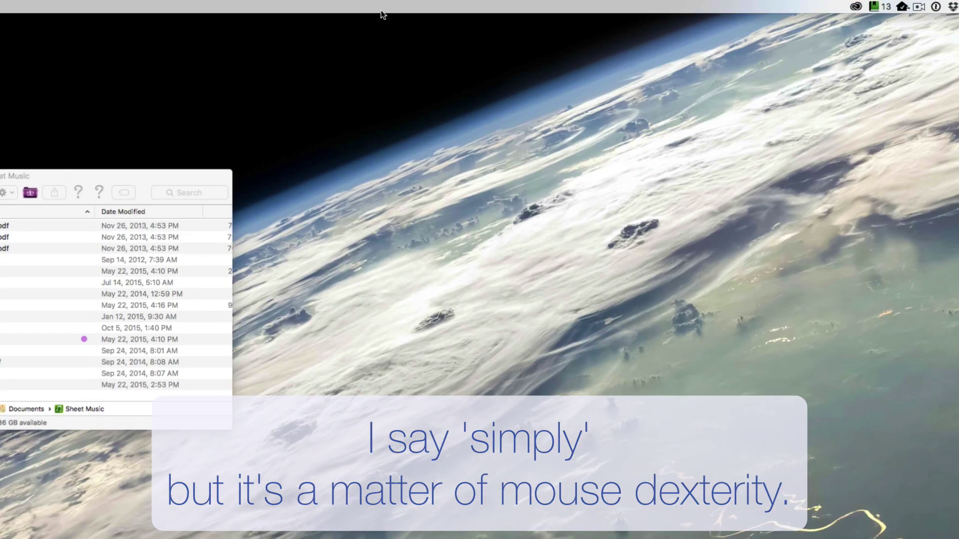
mouse_move(396, 40)
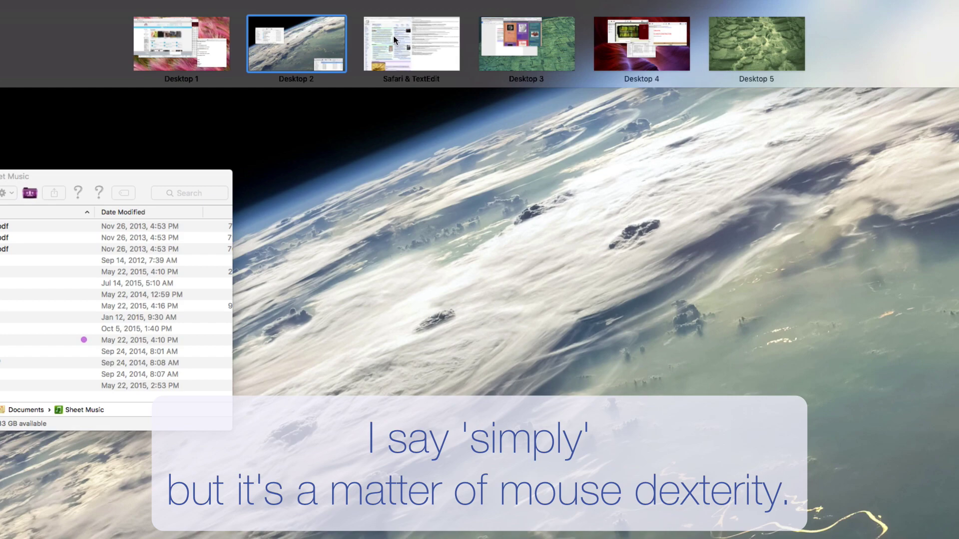
left_click(364, 18)
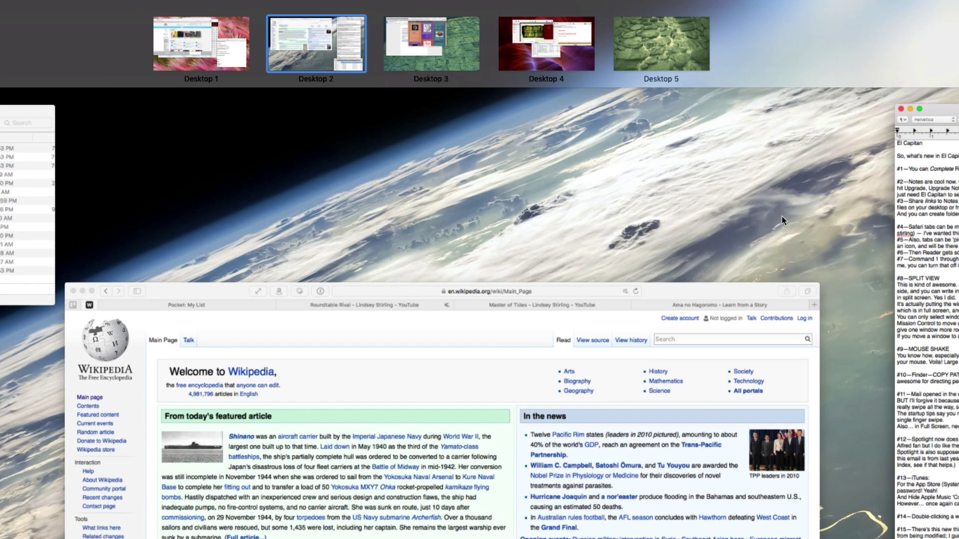
left_click(781, 217)
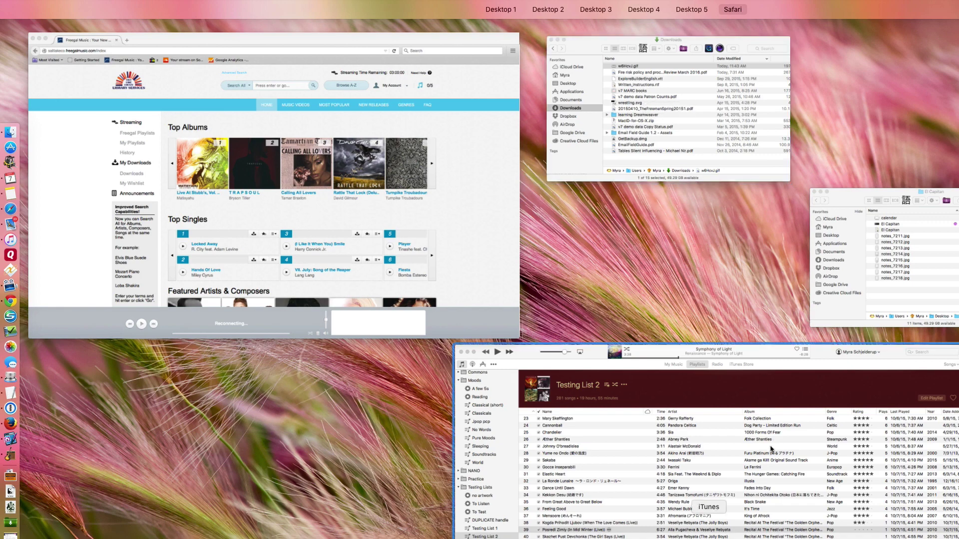
Pair the iTunes window with Safari's full-screen space, then leave that split view.
left_click_drag(748, 448, 868, 31)
left_click(868, 31)
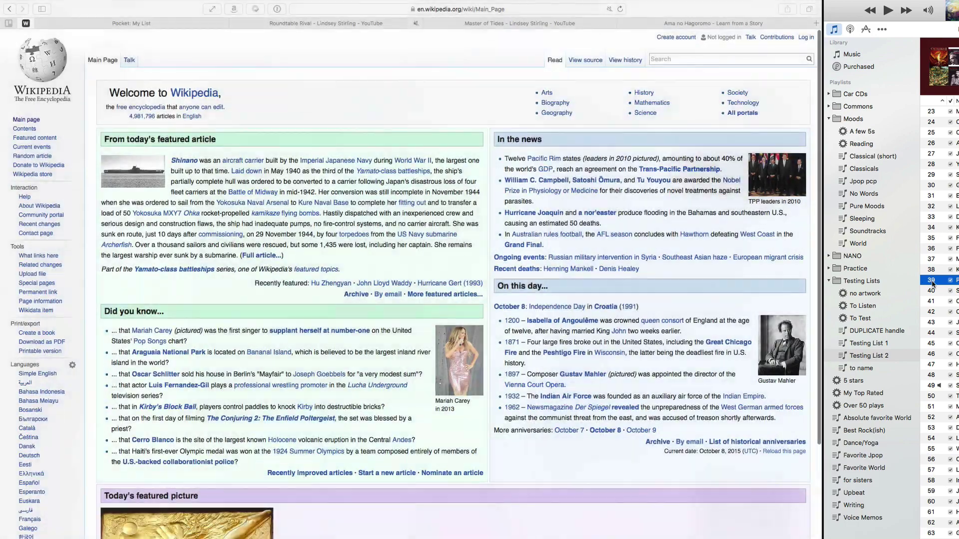
key("ctrl+super+f")
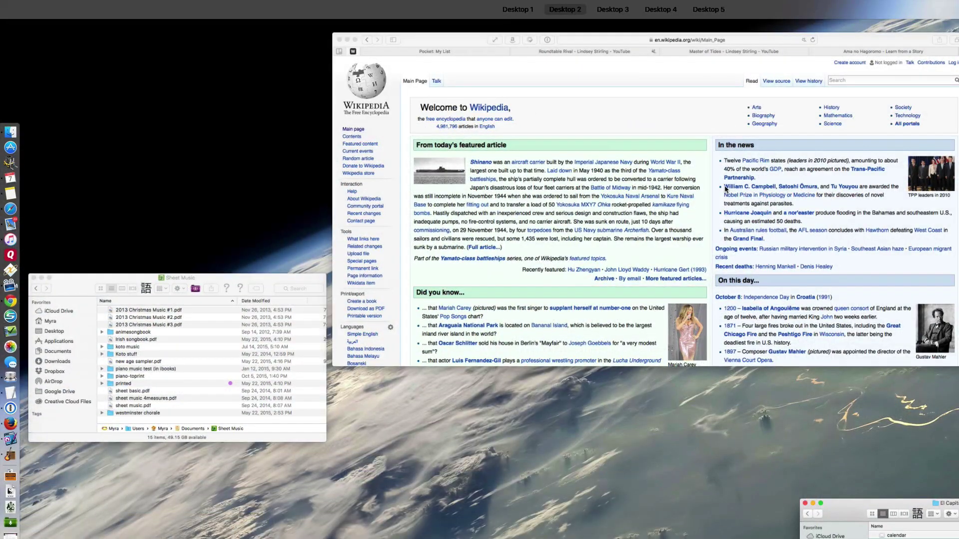
Drag Safari onto the Spaces bar to give it its own full-screen space.
key("ctrl+Up")
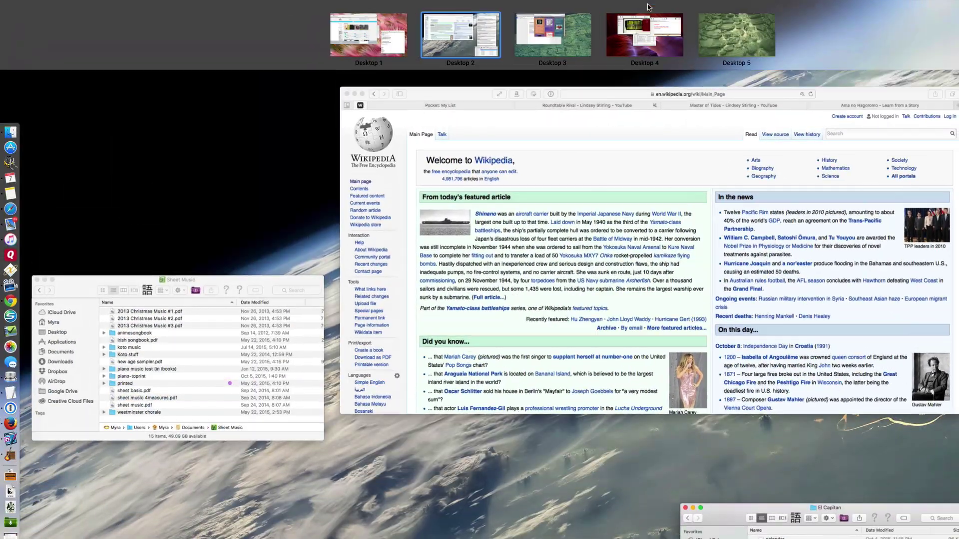
left_click_drag(695, 220, 851, 32)
left_click(840, 39)
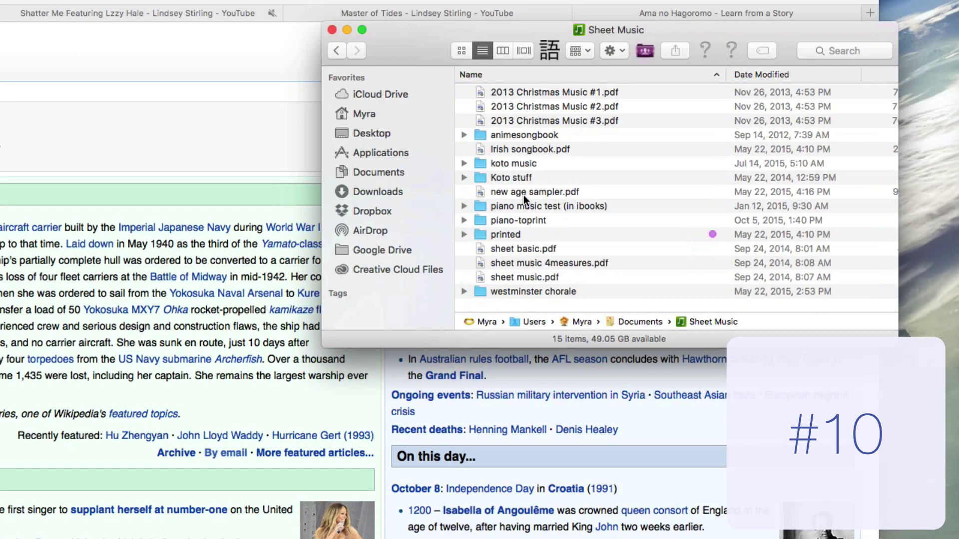
Copy the Koto stuff folder's pathname and paste it on a new line after 'And for Terminal.'.
right_click(524, 178)
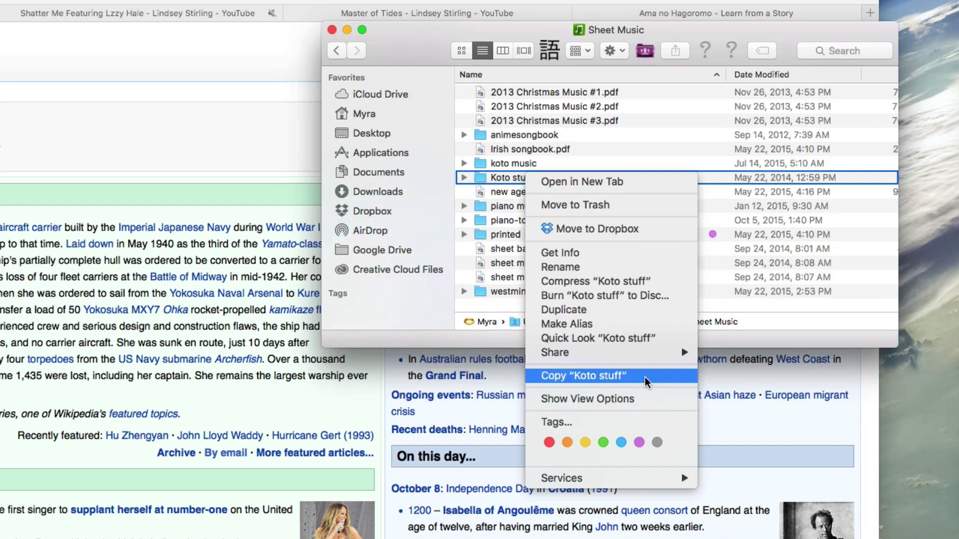
key("alt")
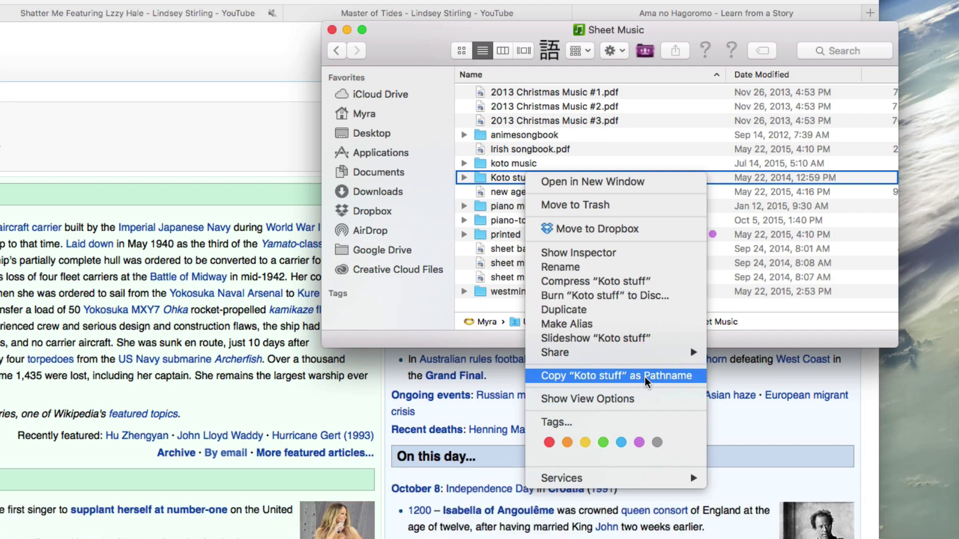
left_click(645, 377)
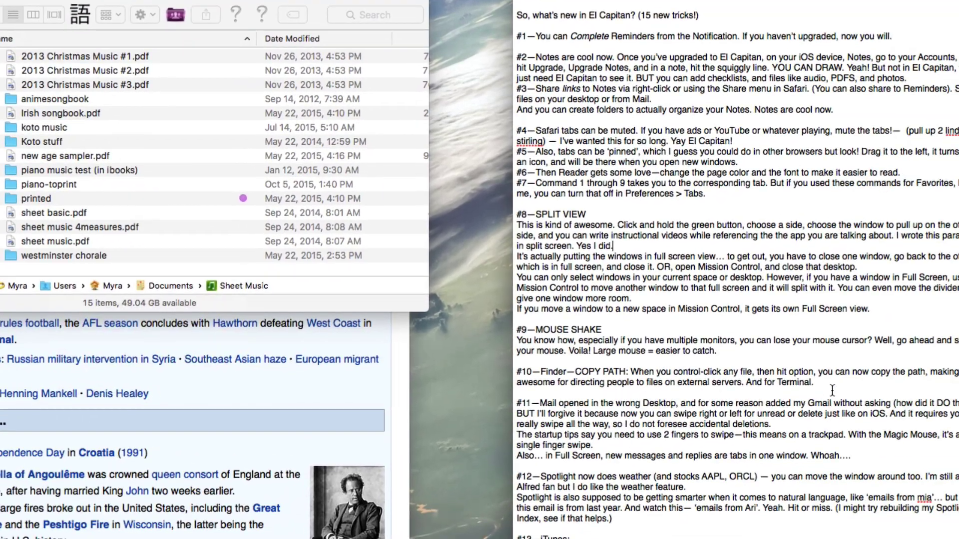
left_click(832, 383)
key("Return")
type("/Users/Myra/Documents/Sheet Music/Koto stuff")
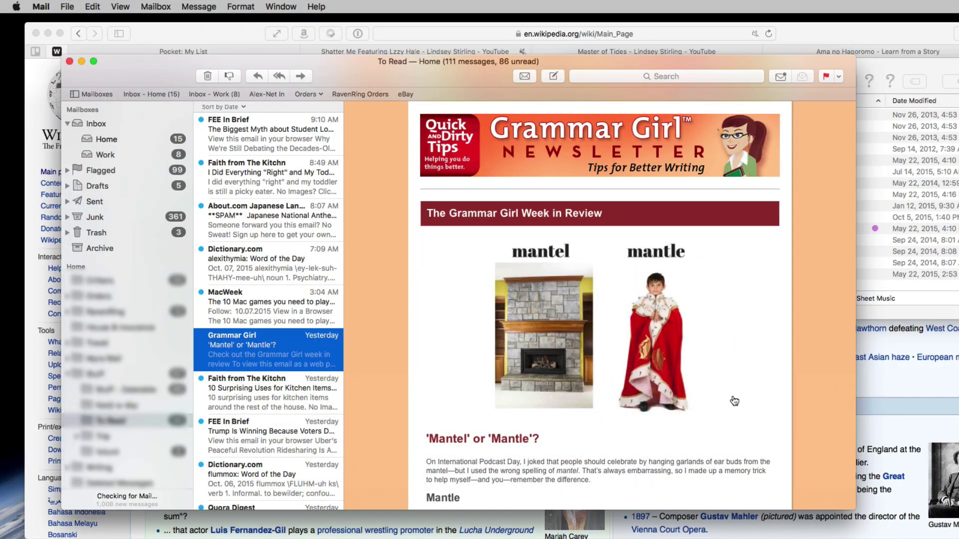
Swipe the Grammar Girl newsletter sideways in To Read, leaving it marked unread again.
mouse_move(734, 401)
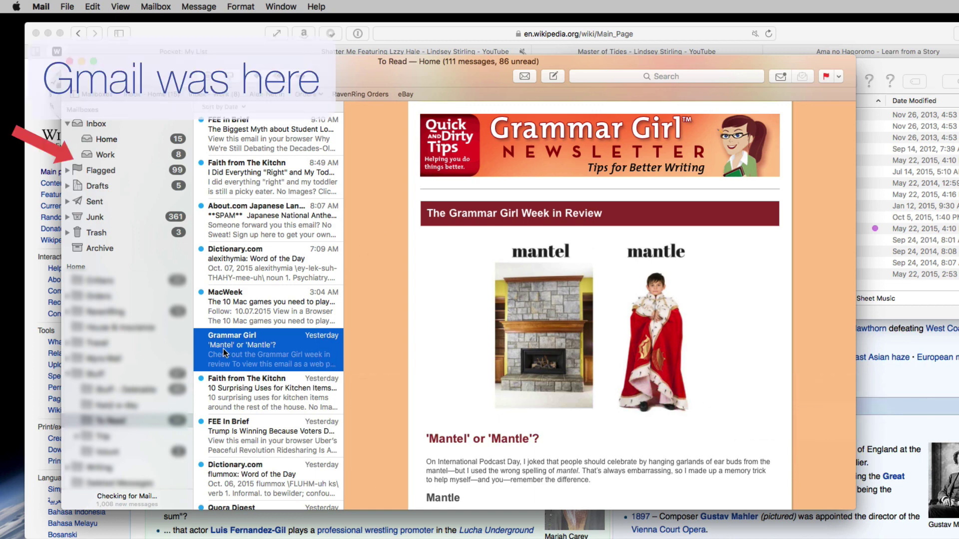
scroll(223, 349, "right", 5)
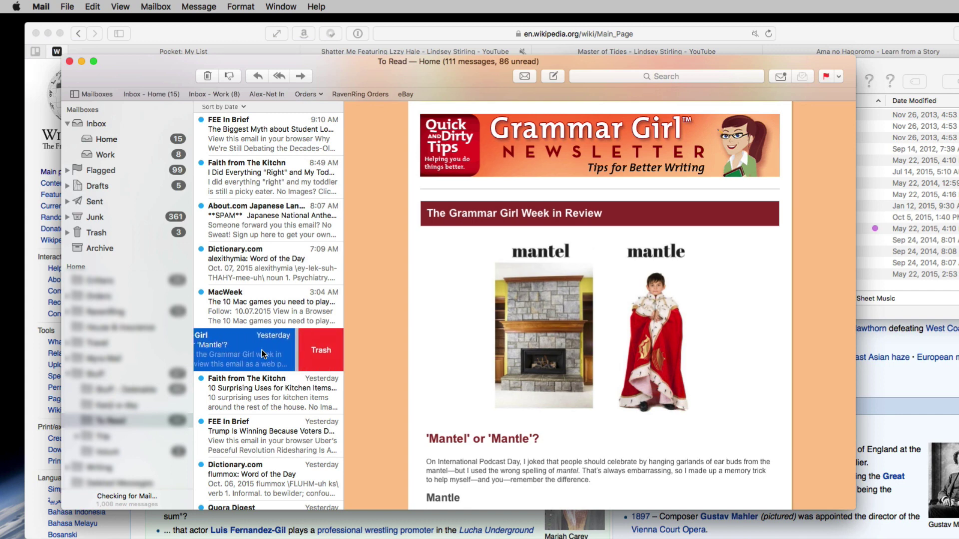
scroll(262, 350, "right", 2)
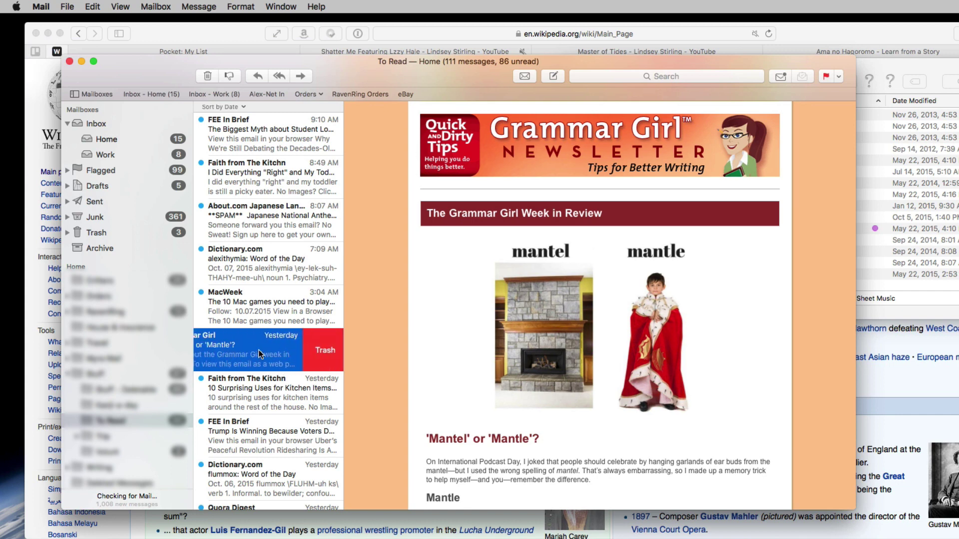
scroll(258, 349, "right", 1)
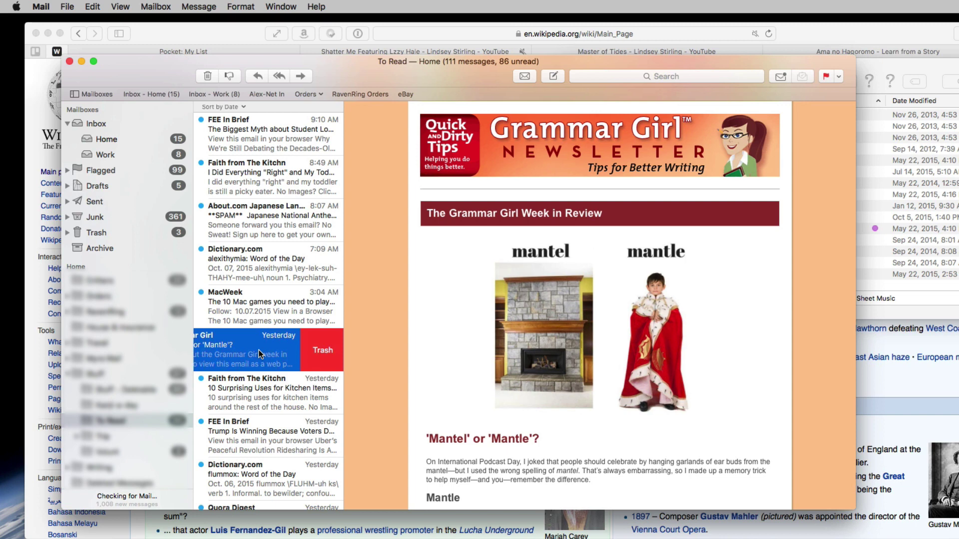
scroll(258, 349, "left", 3)
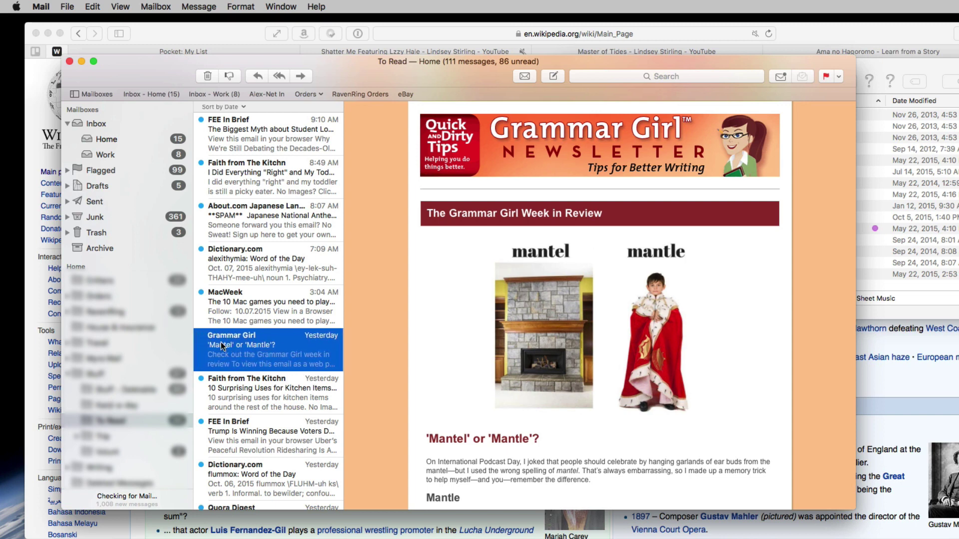
scroll(222, 346, "left", 5)
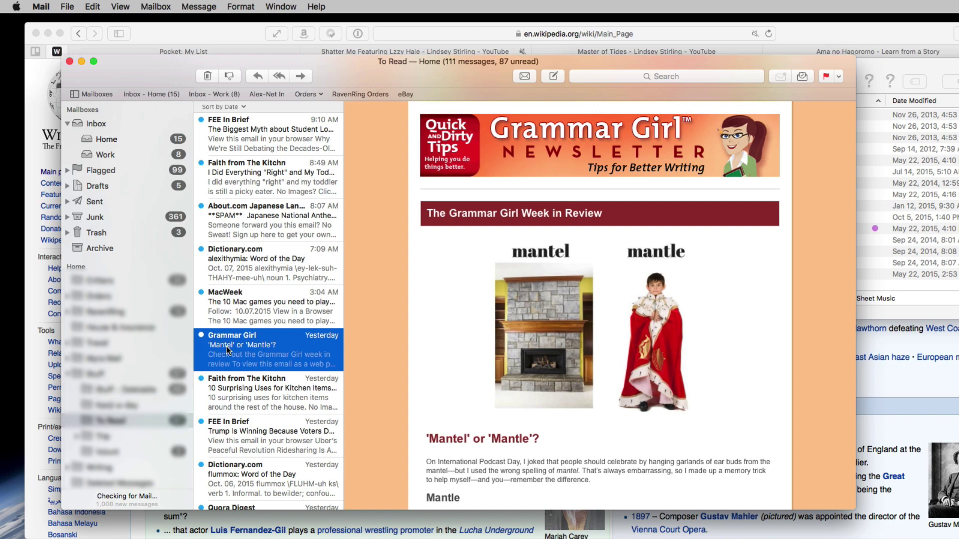
scroll(270, 352, "left", 5)
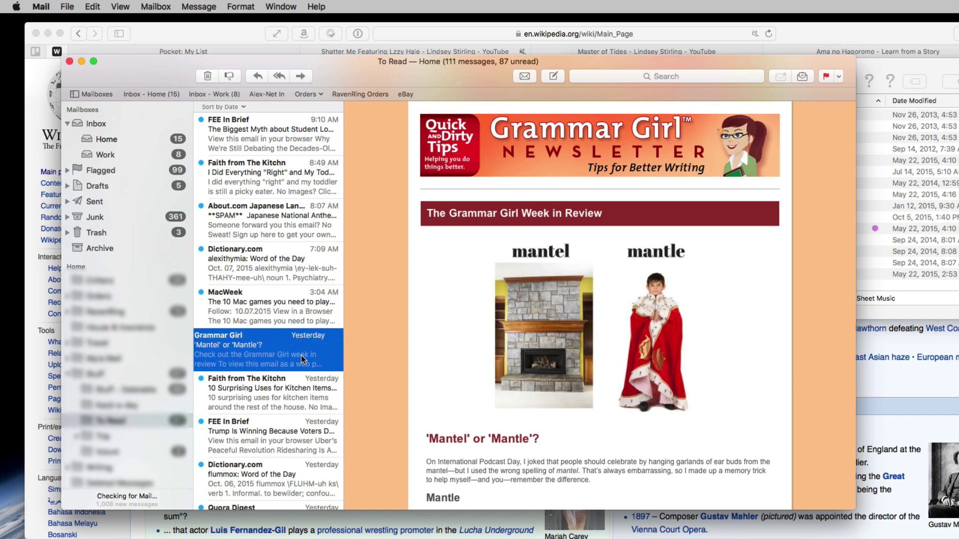
Take Mail full screen and start a new draft with the subject 'hello'.
left_click(94, 62)
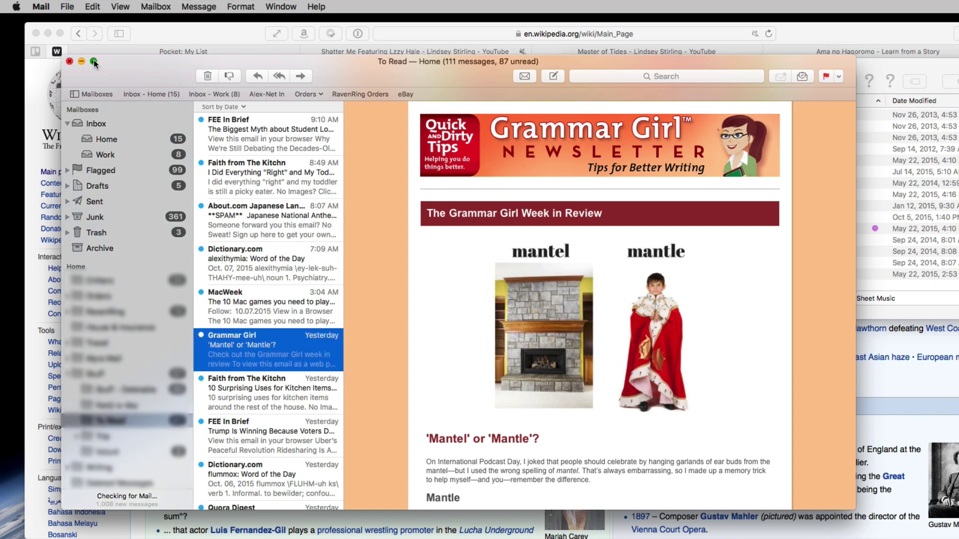
key("super+n")
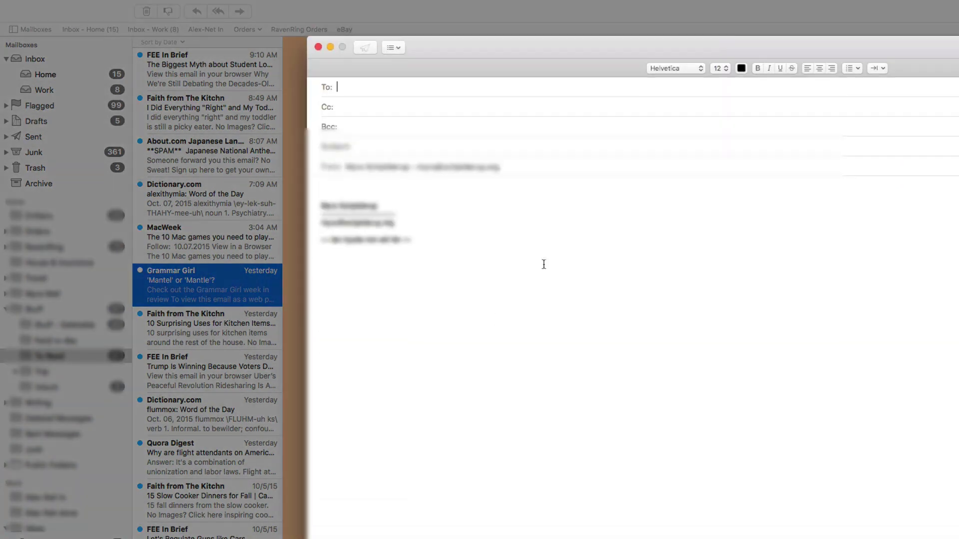
left_click(375, 145)
type("hello")
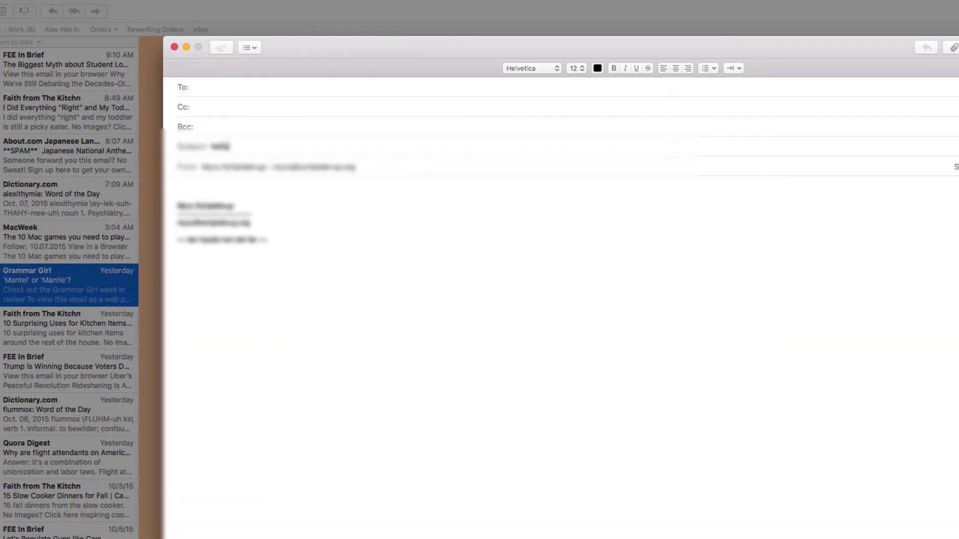
Add a second blank draft as a tab and switch between the two draft tabs.
key("super+n")
left_click(316, 68)
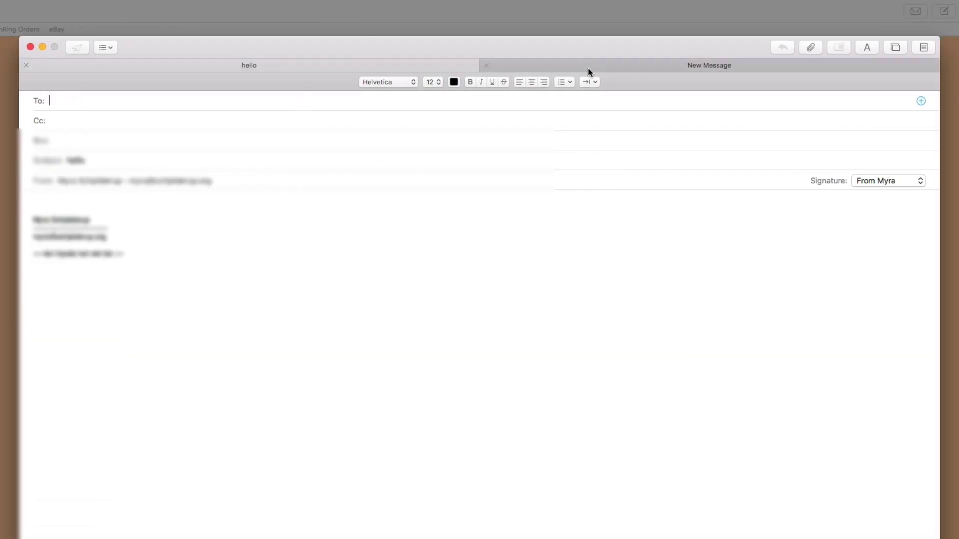
left_click(589, 70)
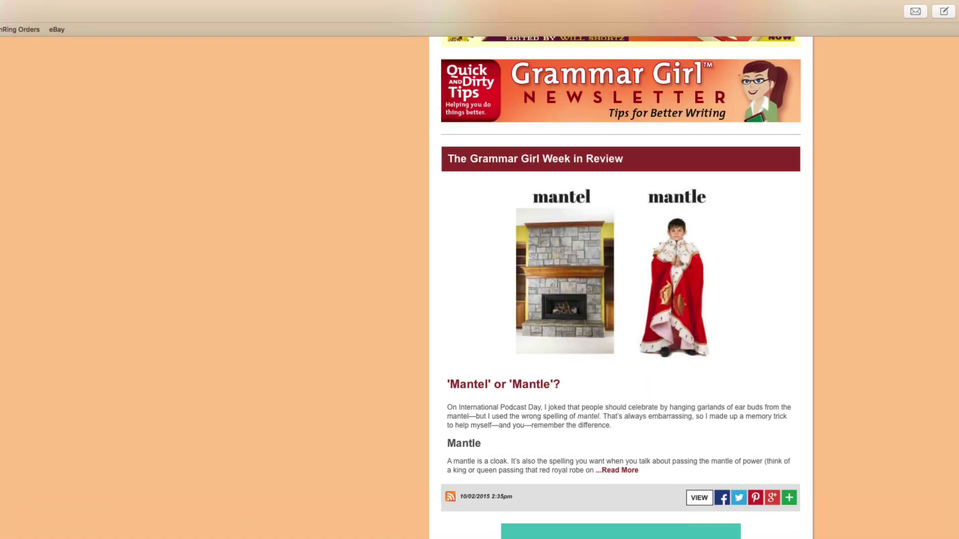
scroll(620, 280, "down", 6)
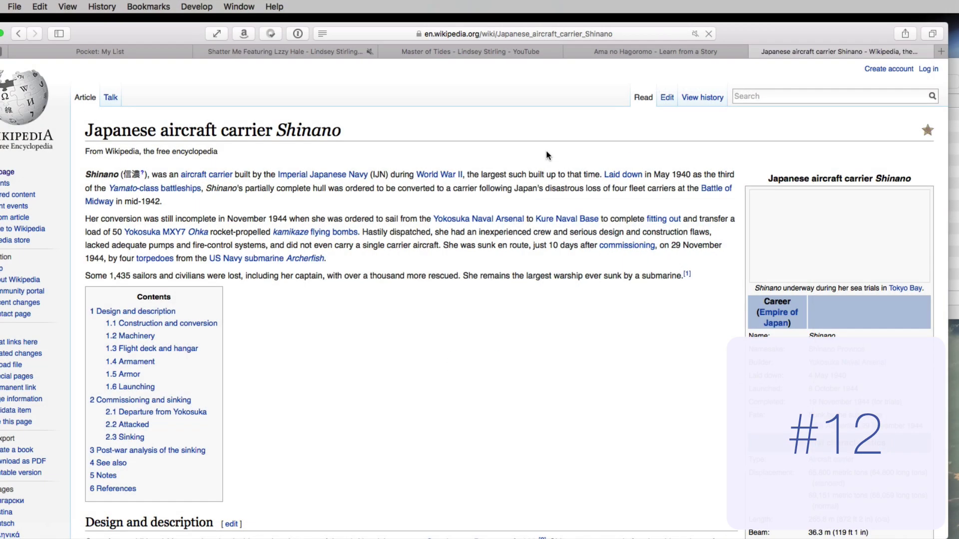
Search Spotlight for 'weather for tomorrow', then replace the query with 'aapl'.
key("super+space")
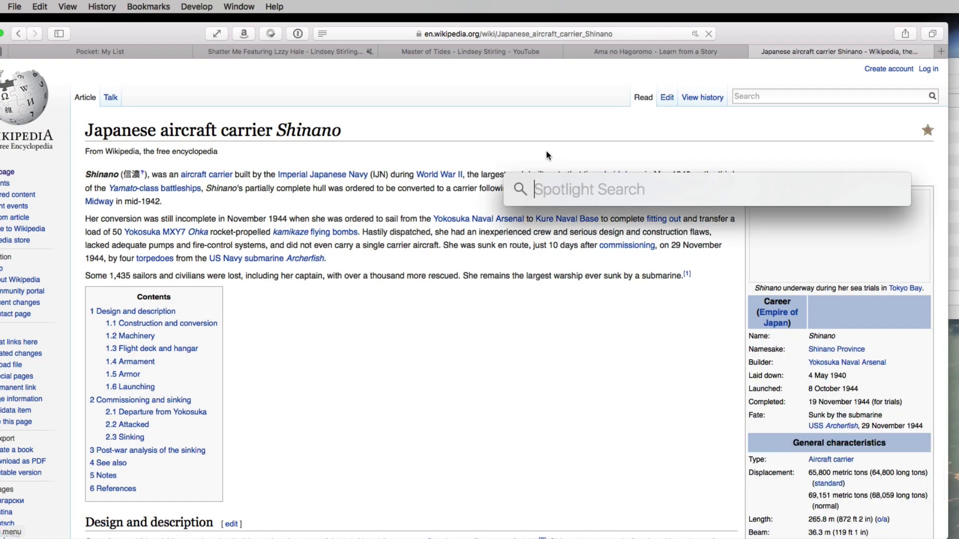
type("weather")
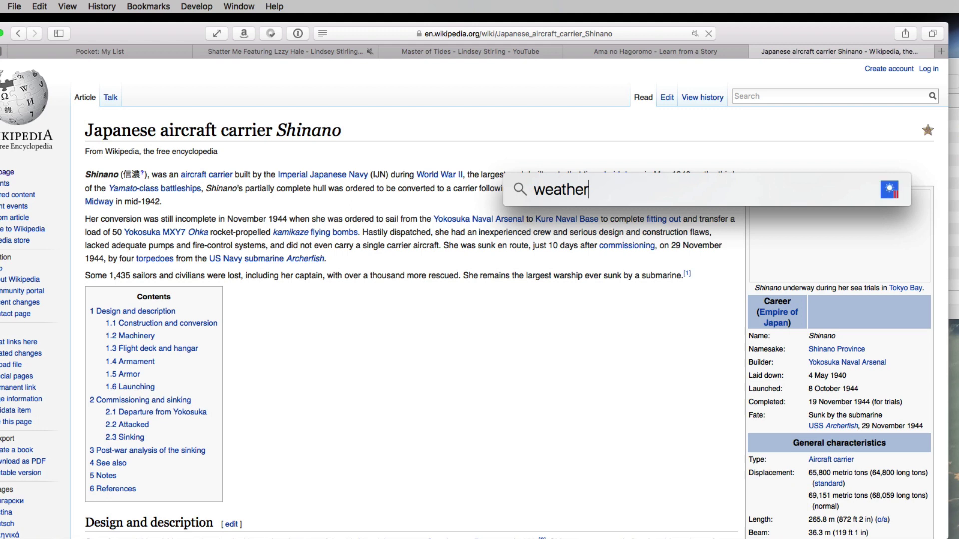
type(" for tomorrow")
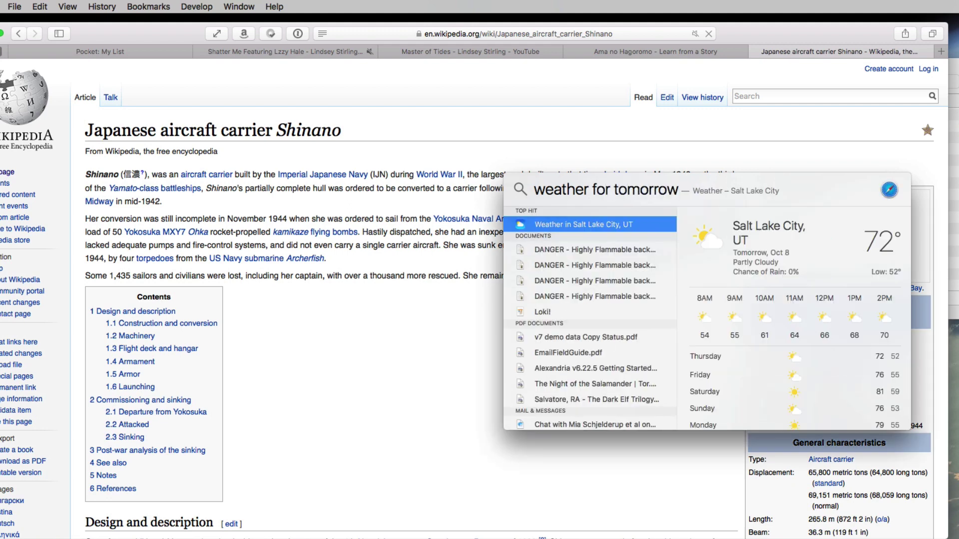
key("super+a")
type("aapl")
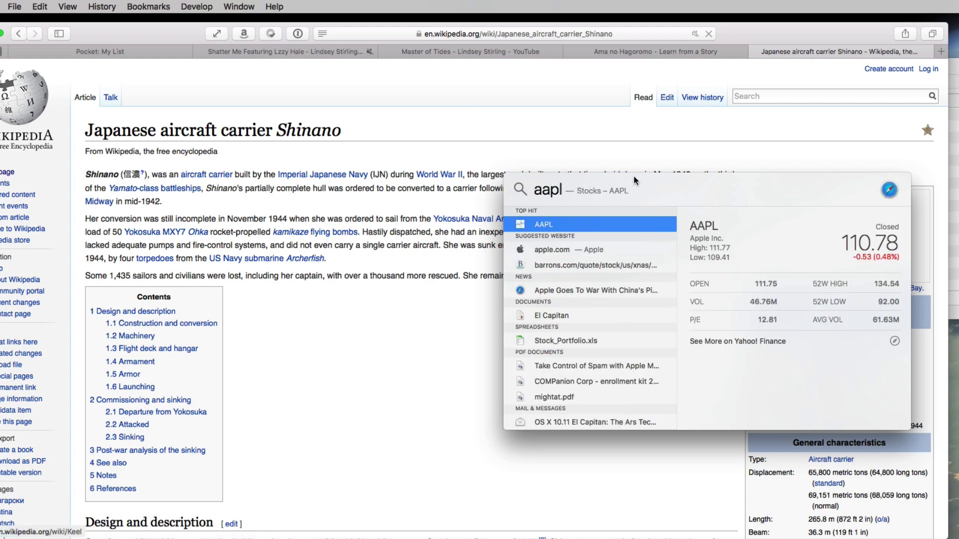
Move the Spotlight window, dismiss it and the Alfred notice, then reopen an empty search.
mouse_move(625, 176)
left_mouse_down()
mouse_move(207, 85)
mouse_move(209, 232)
mouse_move(607, 220)
mouse_move(616, 187)
mouse_move(653, 181)
mouse_move(634, 190)
left_mouse_up()
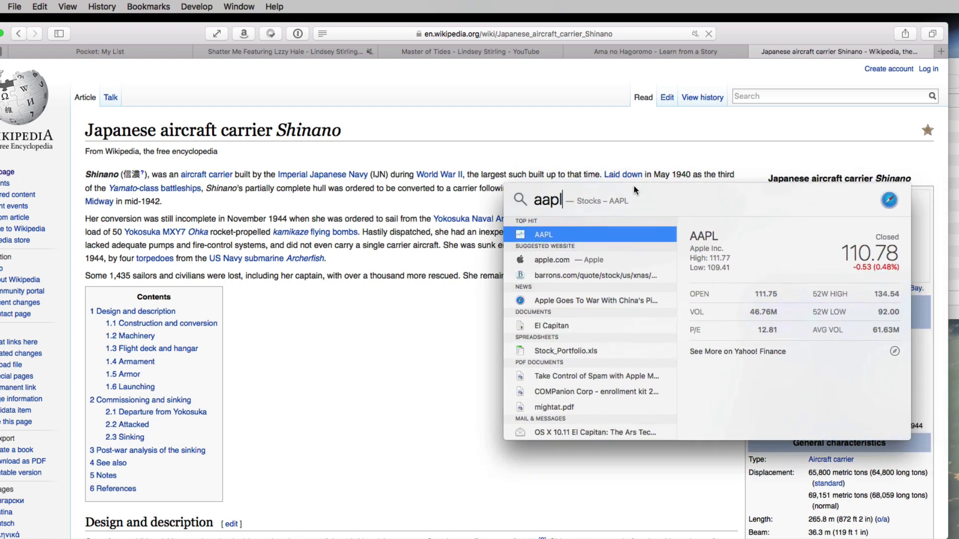
key("Escape")
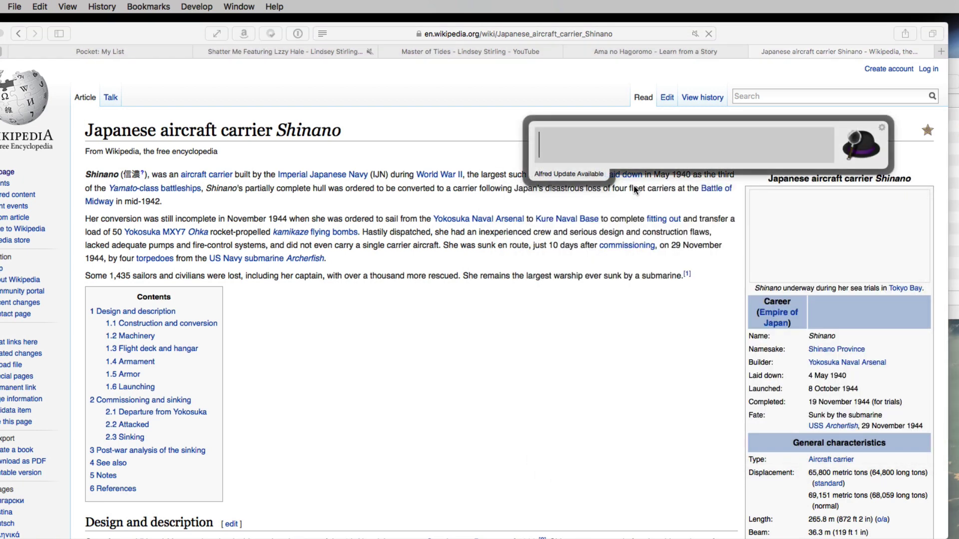
left_click(585, 324)
key("super+space")
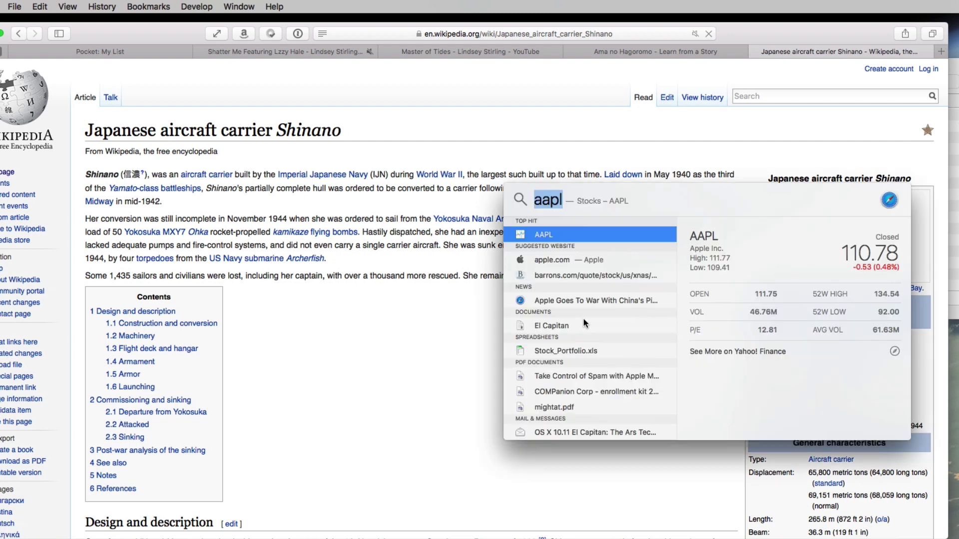
key("BackSpace")
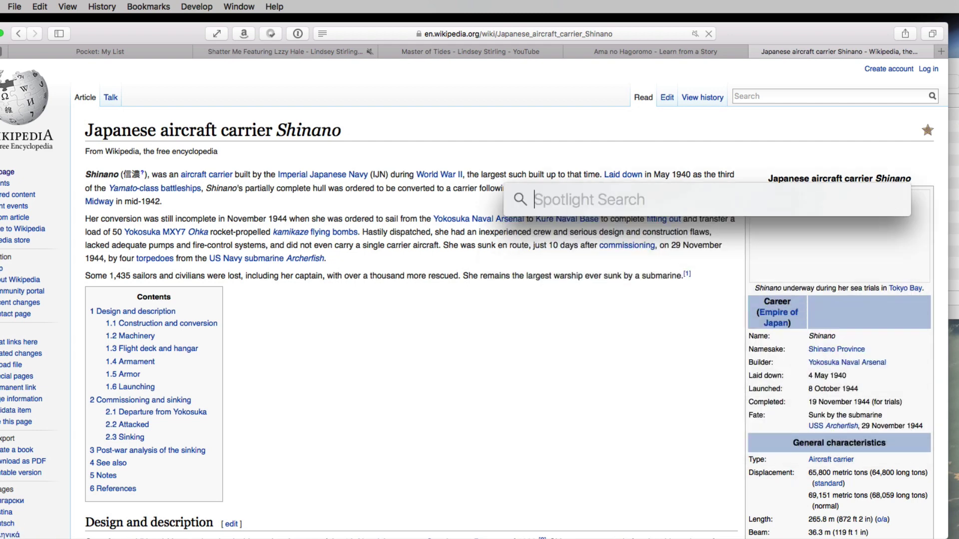
Query Spotlight for 'emails from mia', then edit the sender to 'ari' and 'ani'.
type("emails from mia")
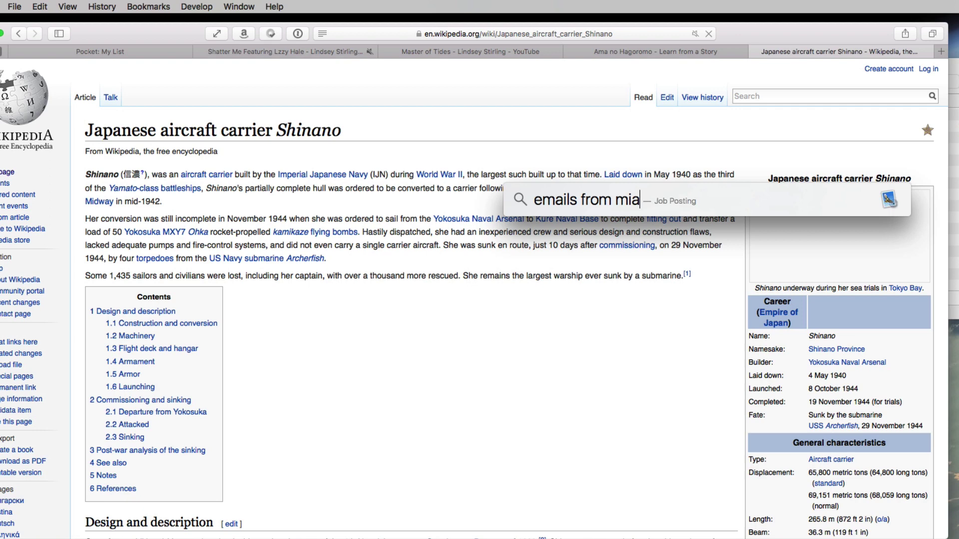
key("BackSpace")
key("BackSpace")
key("BackSpace")
type("ari")
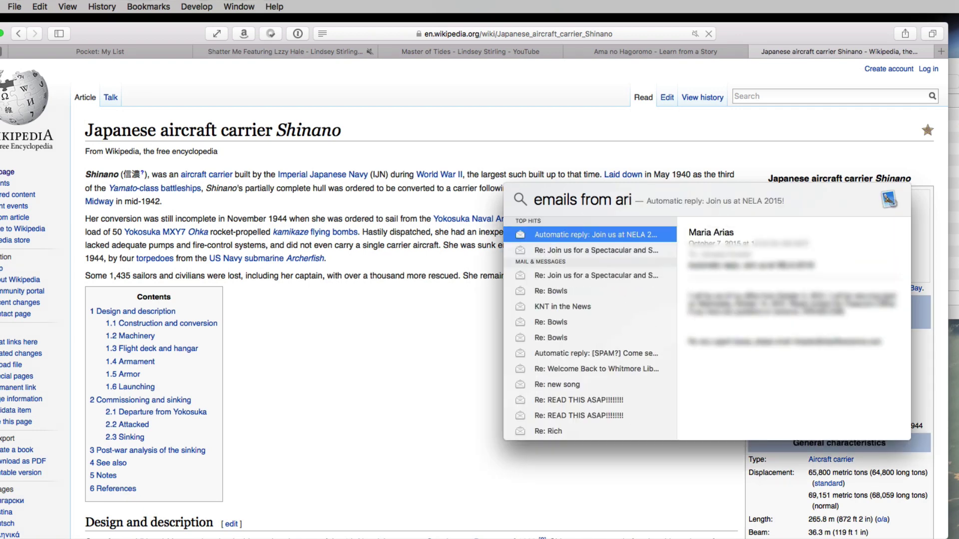
key("BackSpace")
key("BackSpace")
type("ni")
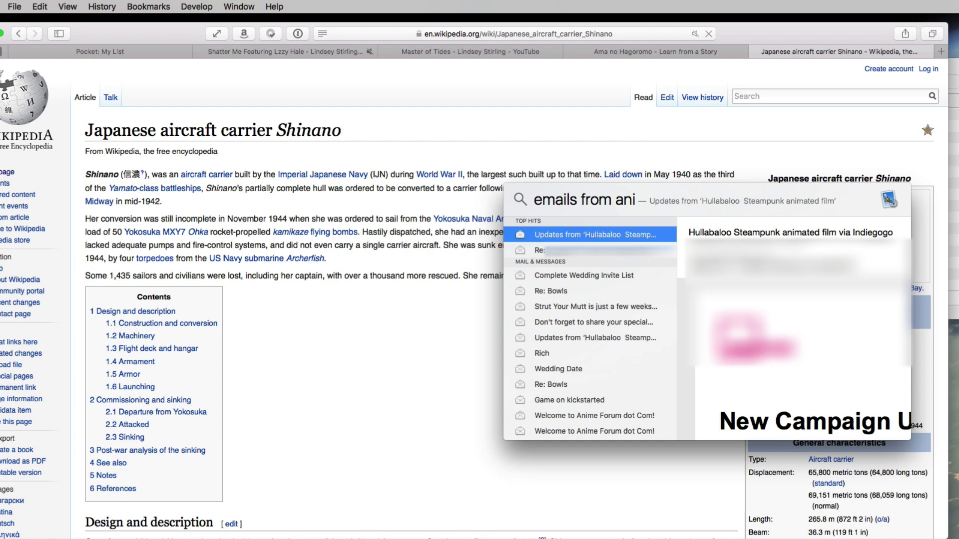
Close Spotlight and search Mail's Home inbox for 'unread from bill'.
key("Escape")
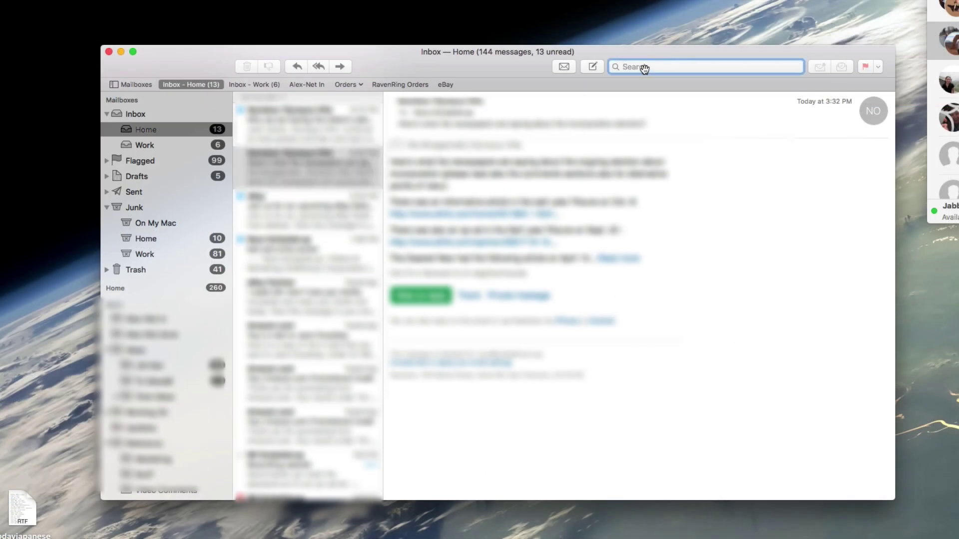
left_click(644, 67)
type("unread from bil")
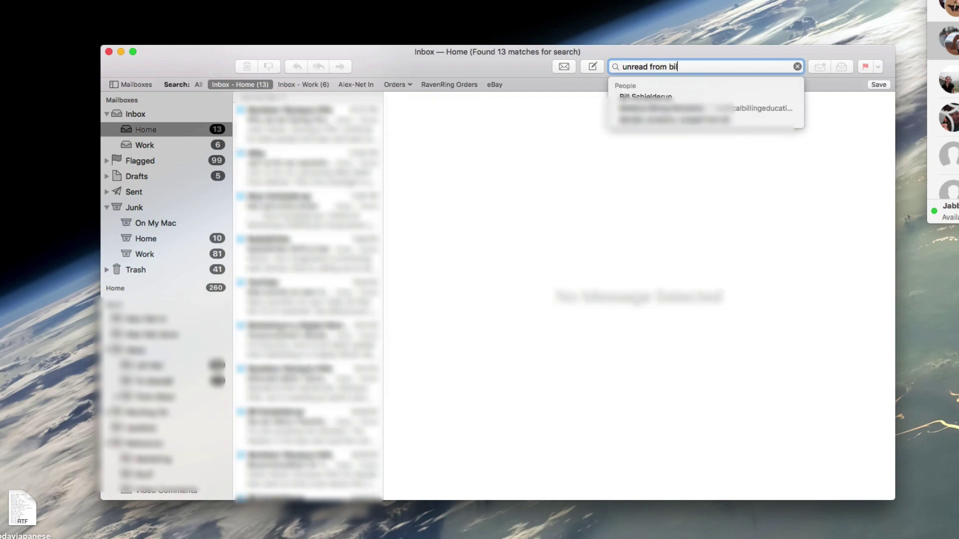
type("l")
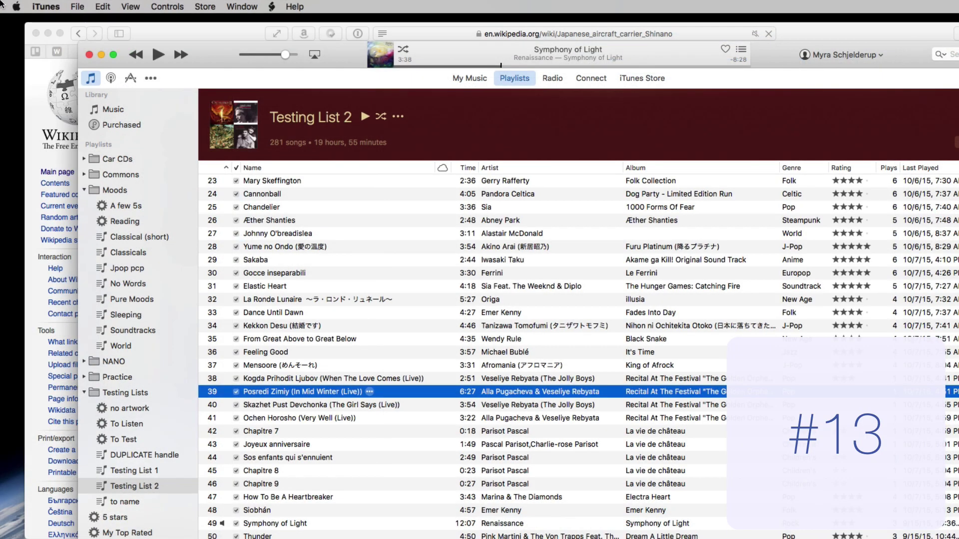
Open System Preferences from the Apple menu and go to the App Store pane.
left_click(17, 6)
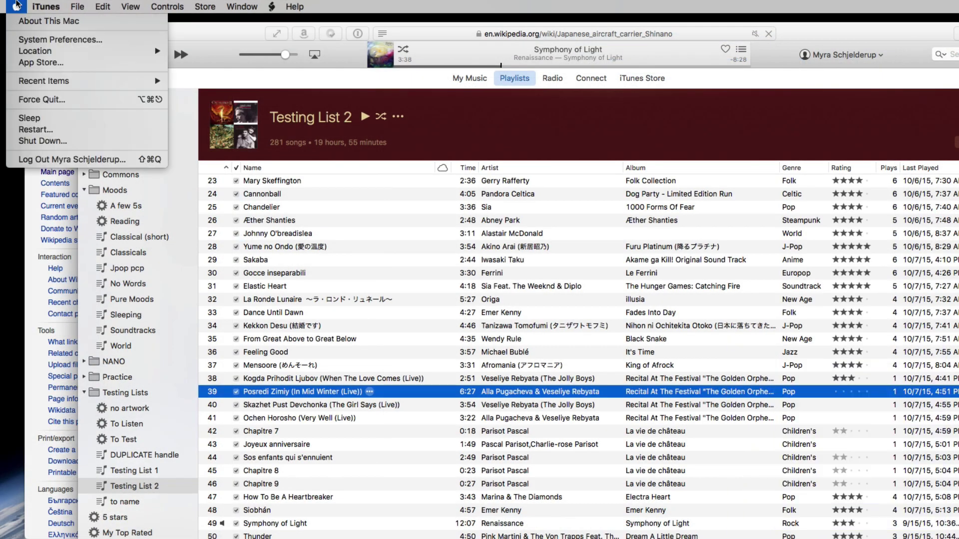
left_click(36, 40)
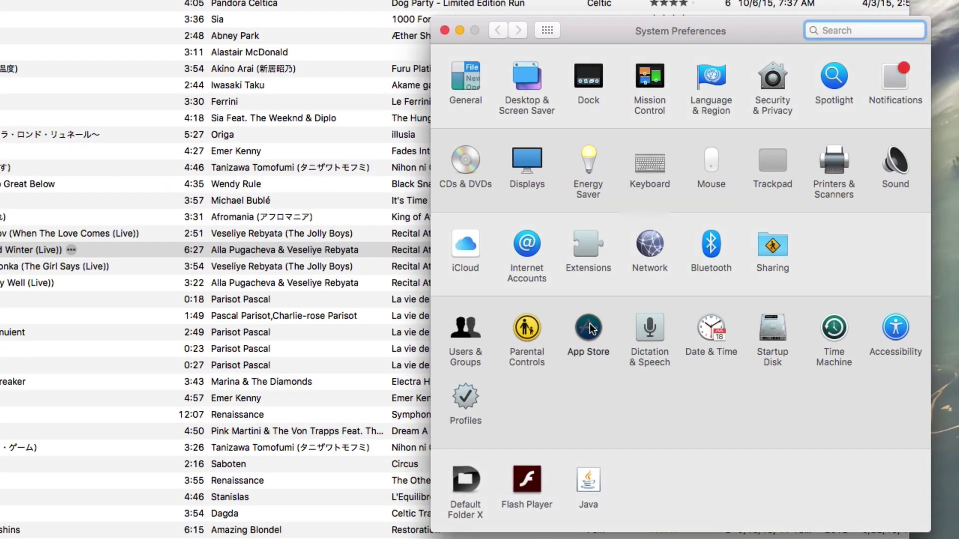
left_click(783, 453)
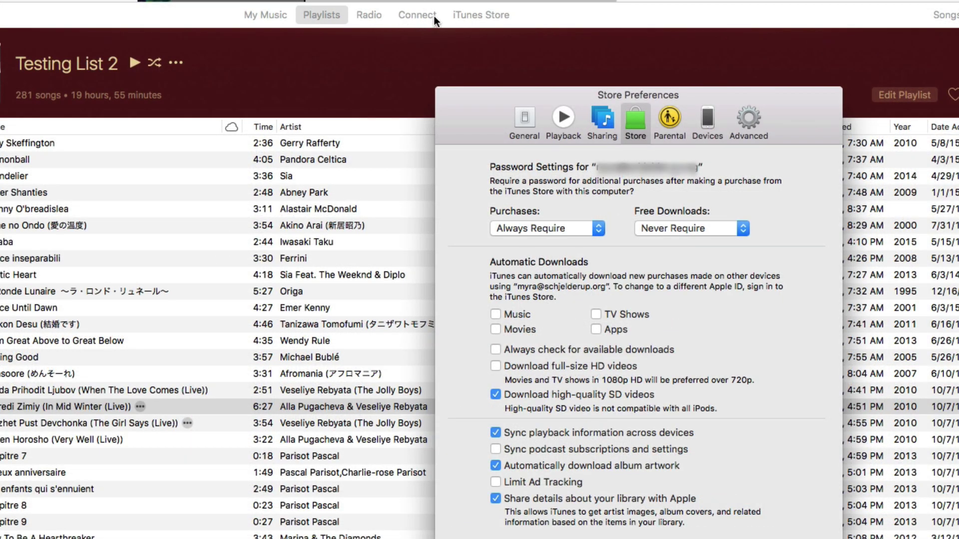
Disable Apple Music Connect in iTunes' Parental preferences, then open the To Test playlist.
left_click(662, 137)
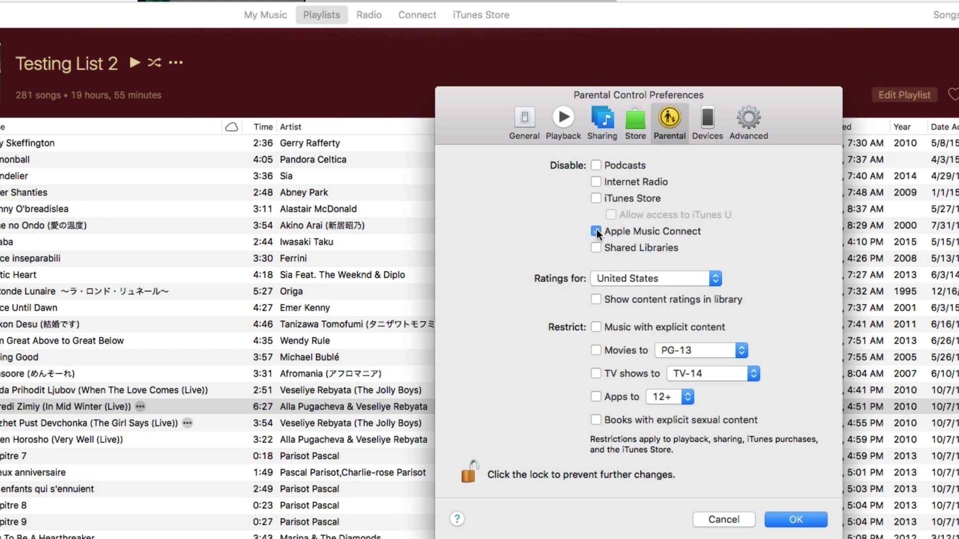
left_click(789, 518)
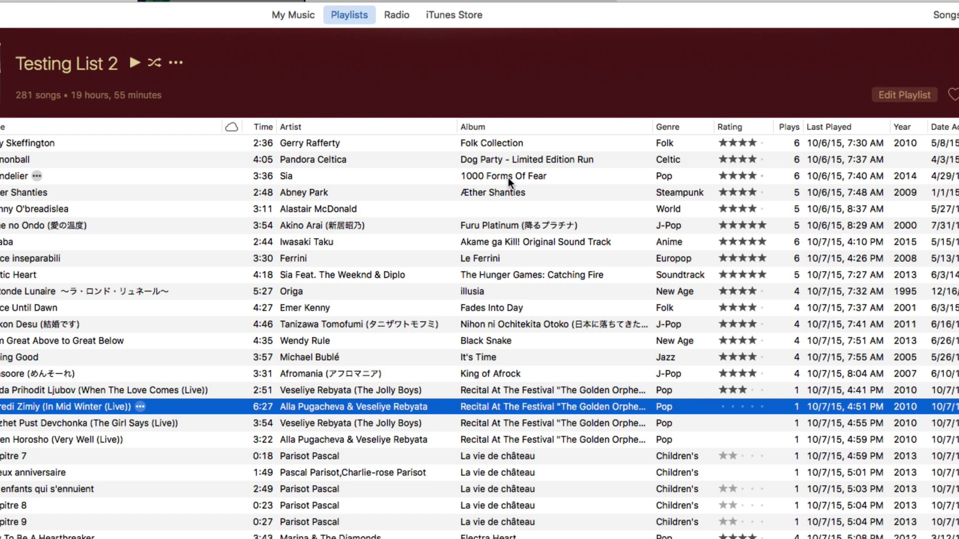
left_click(2, 280)
scroll(104, 302, "up", 10)
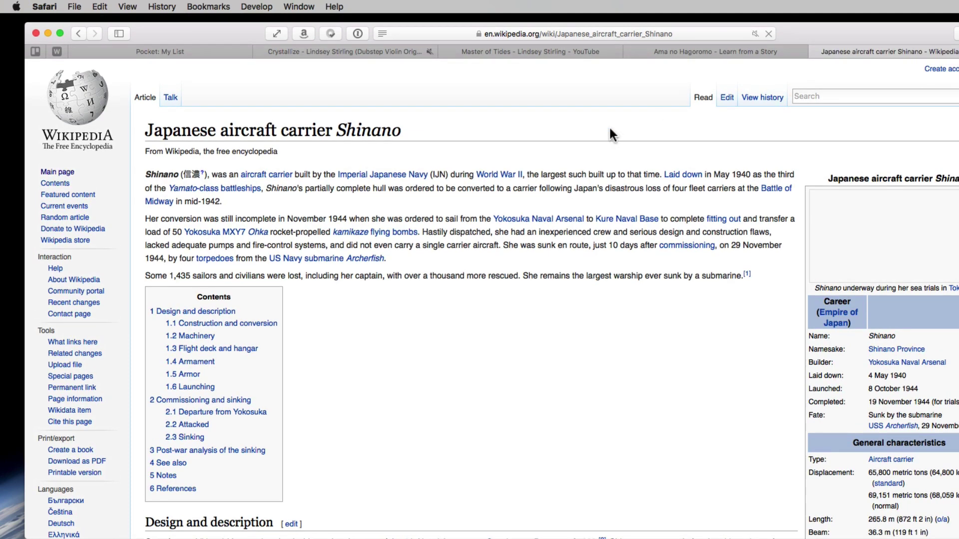
Set the Dock pane's title-bar double-click action to Minimize and test it on the window.
left_click(17, 6)
left_click(36, 41)
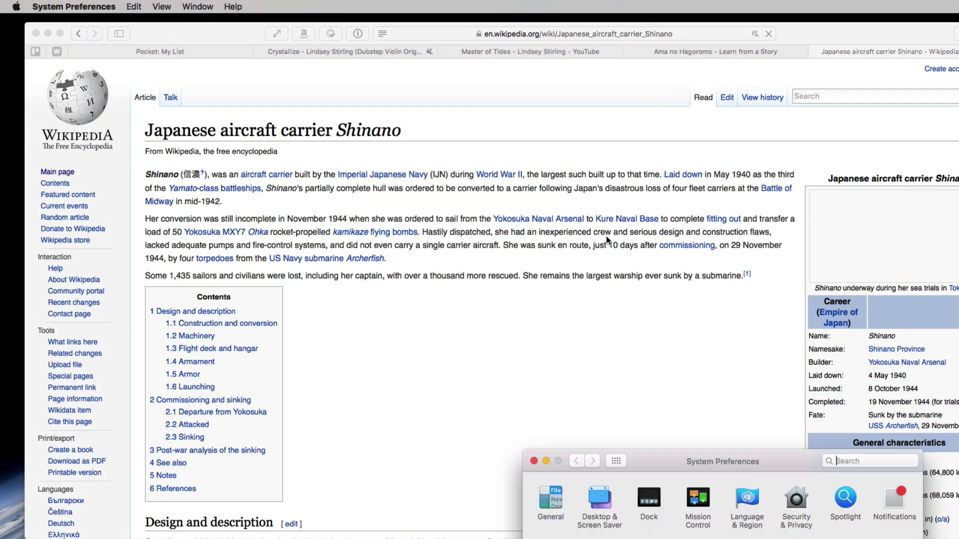
left_click(643, 511)
left_click_drag(660, 466, 655, 183)
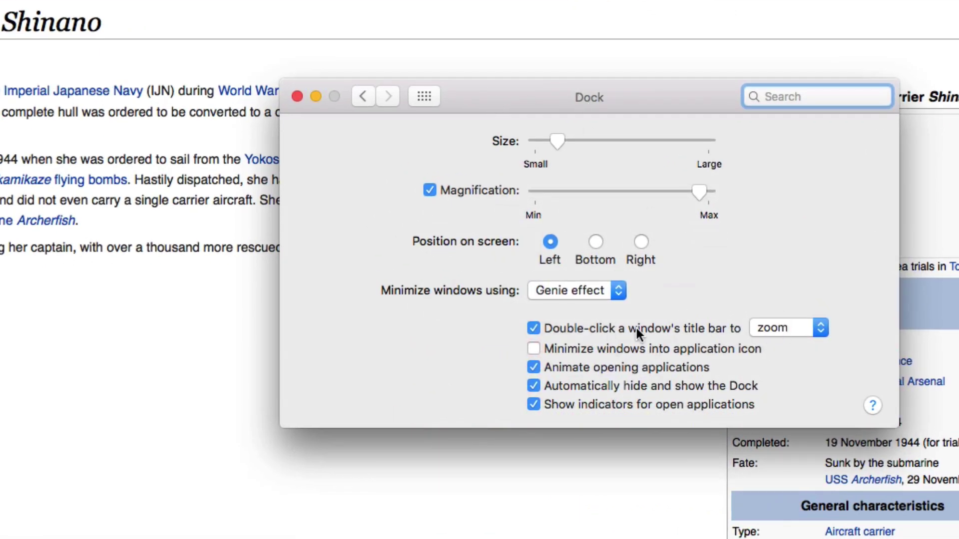
left_click(817, 328)
left_click(802, 312)
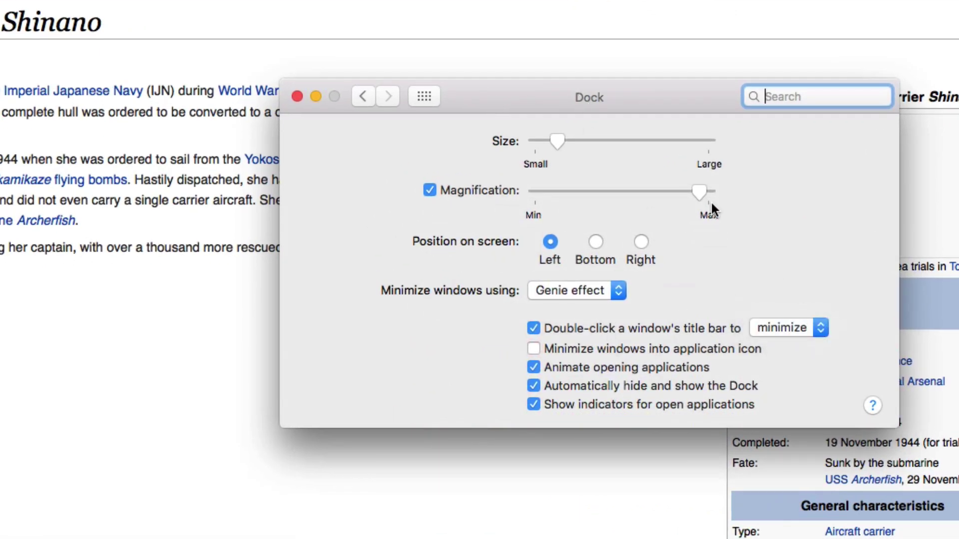
double_click(581, 95)
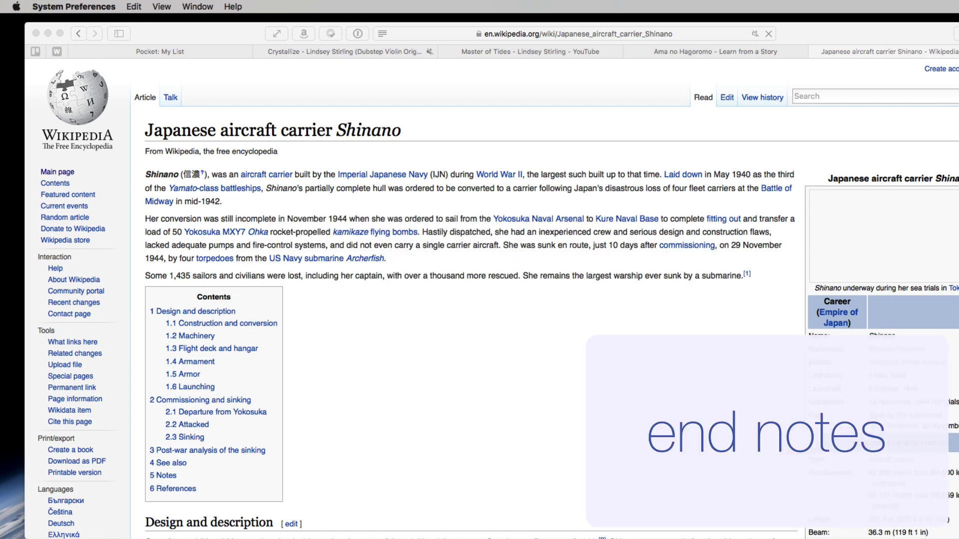
Launch Photos through Alfred by searching 'photo' and picking the Photos app.
key("alt+space")
type("photo")
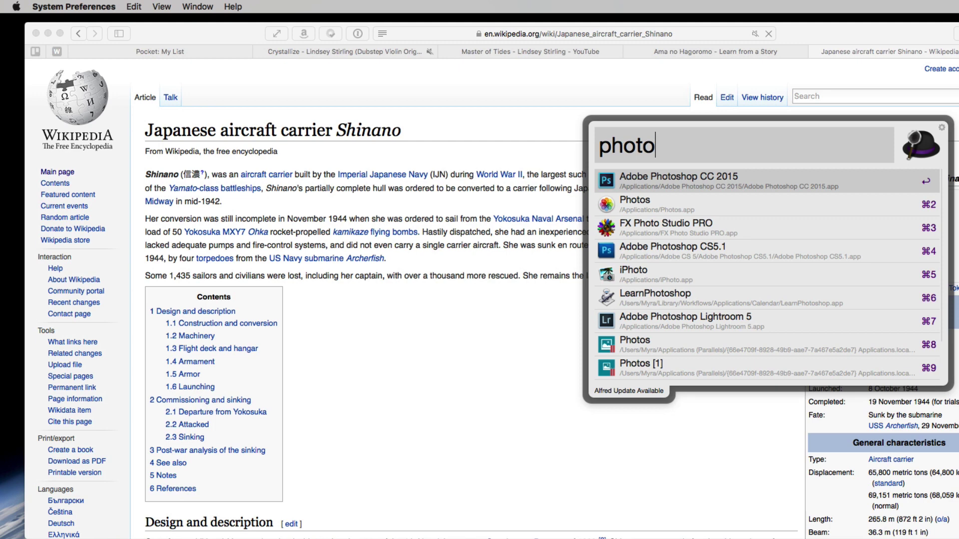
key("Down")
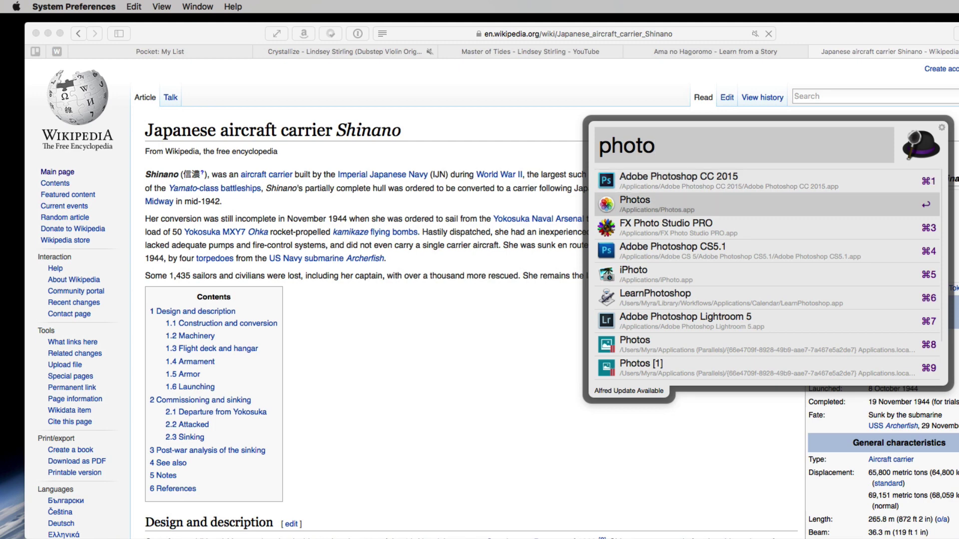
key("Return")
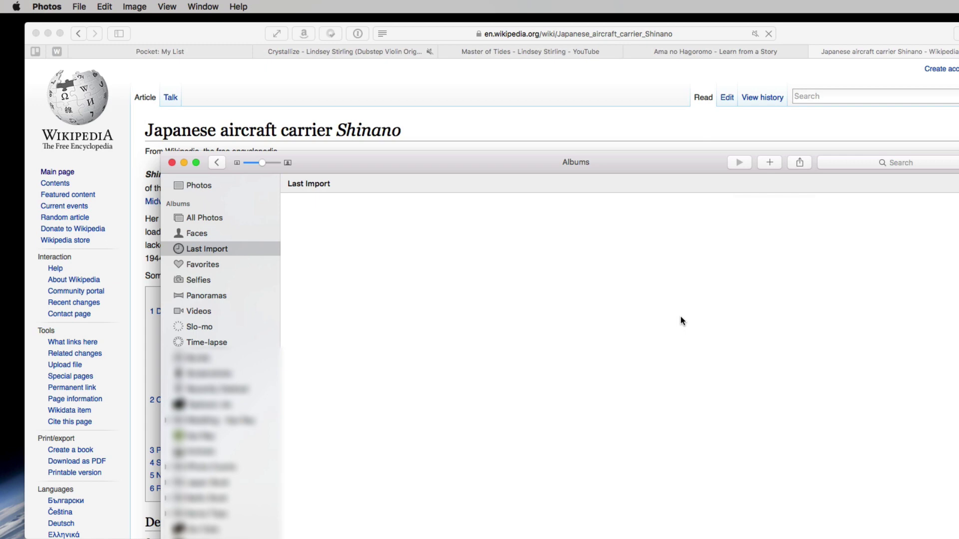
Quit Photos and launch Maps from the Alfred launcher.
key("super+q")
key("alt+space")
type("maps")
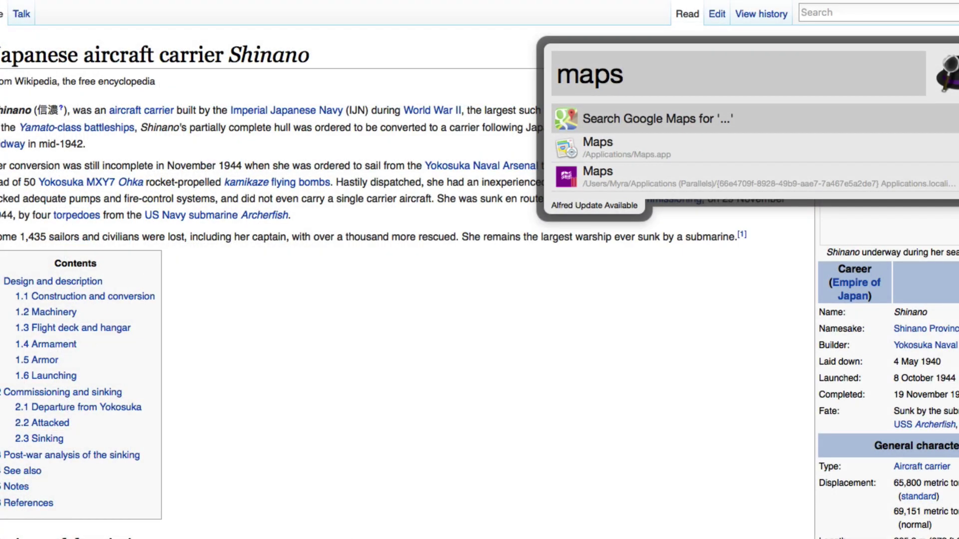
key("Down")
key("Return")
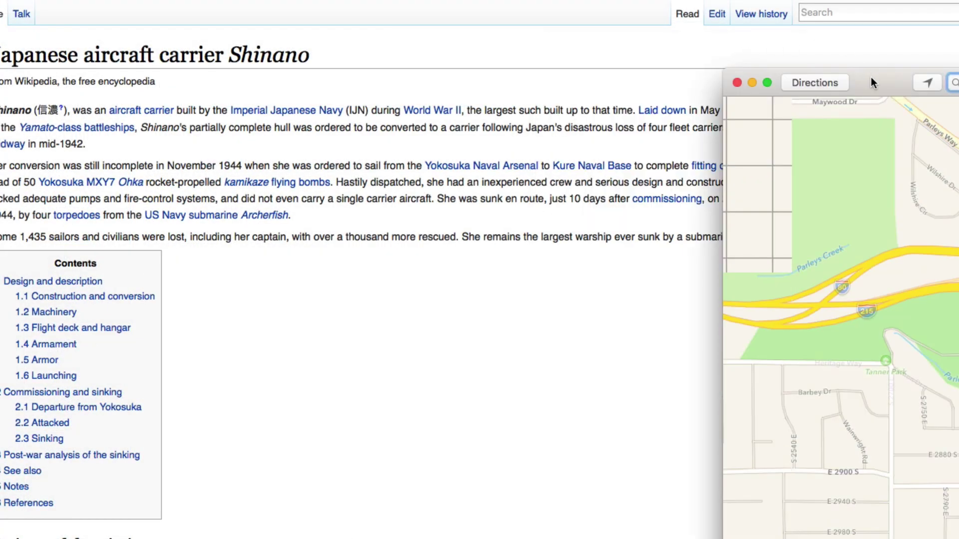
Center the Maps window, search 'downtown library', and switch to the Transit view.
left_click_drag(871, 77, 306, 88)
type("down")
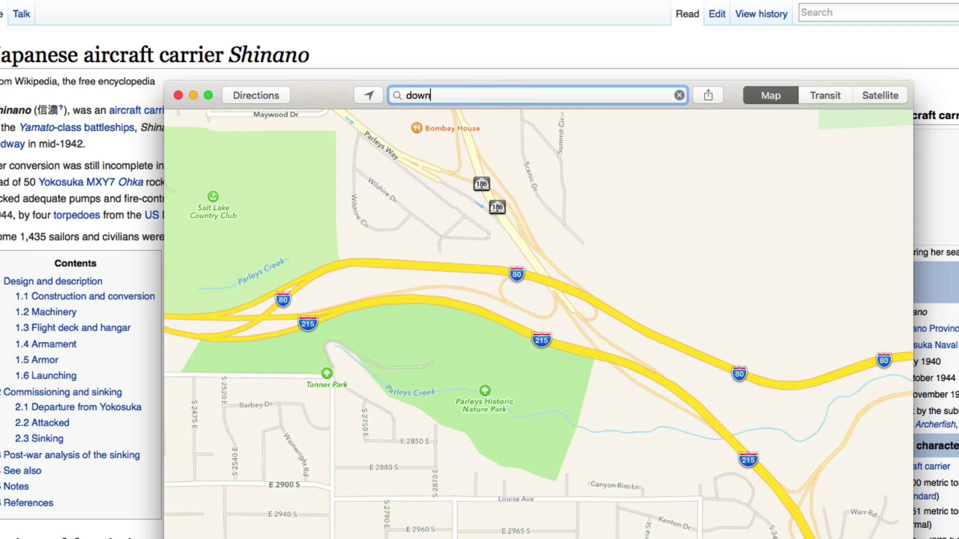
type("town library")
key("Return")
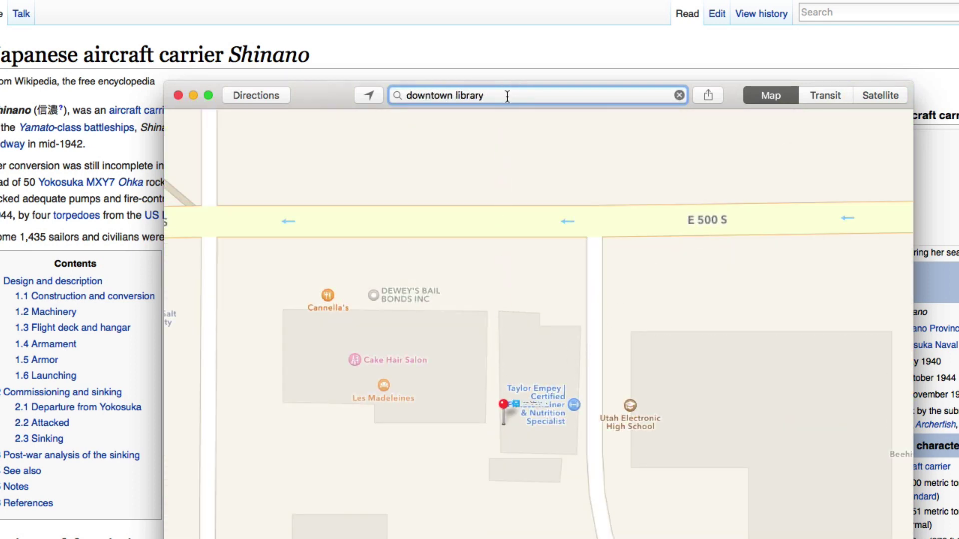
left_click(838, 96)
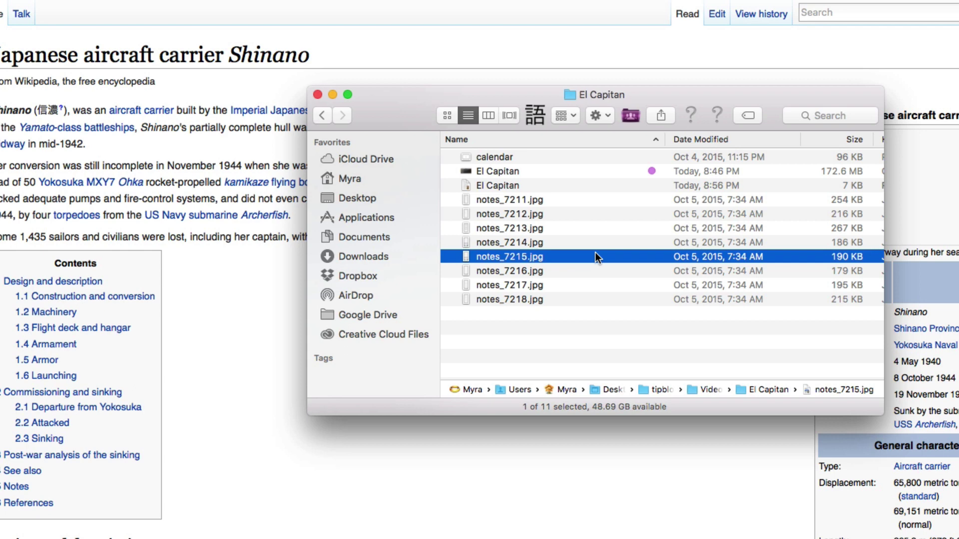
Abandon renaming notes_7215.jpg and select notes_7216 through notes_7218 together.
right_click(570, 261)
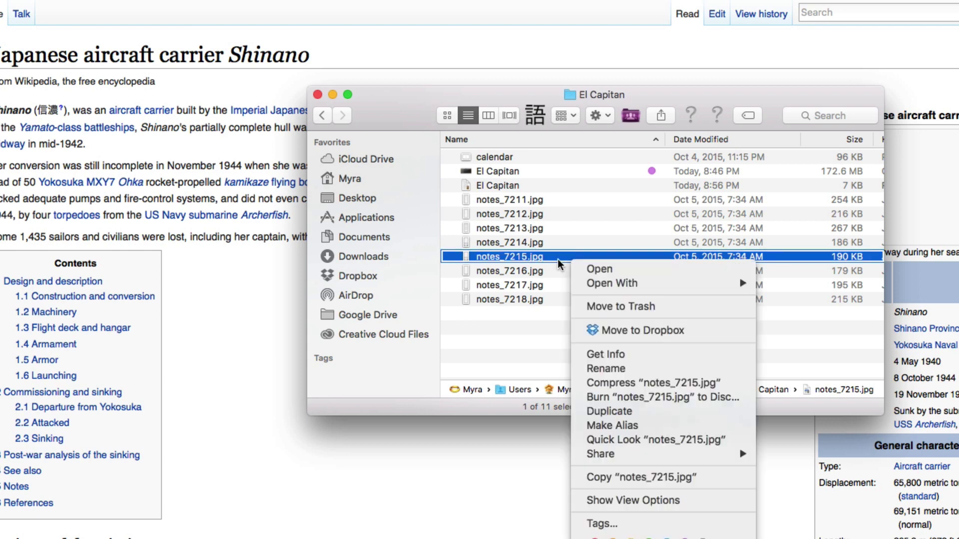
left_click(651, 363)
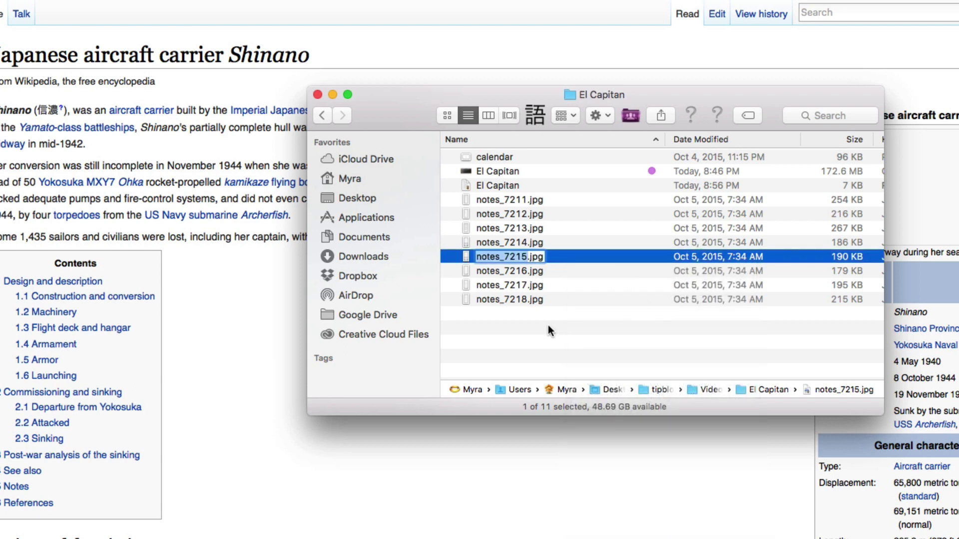
left_click(576, 300)
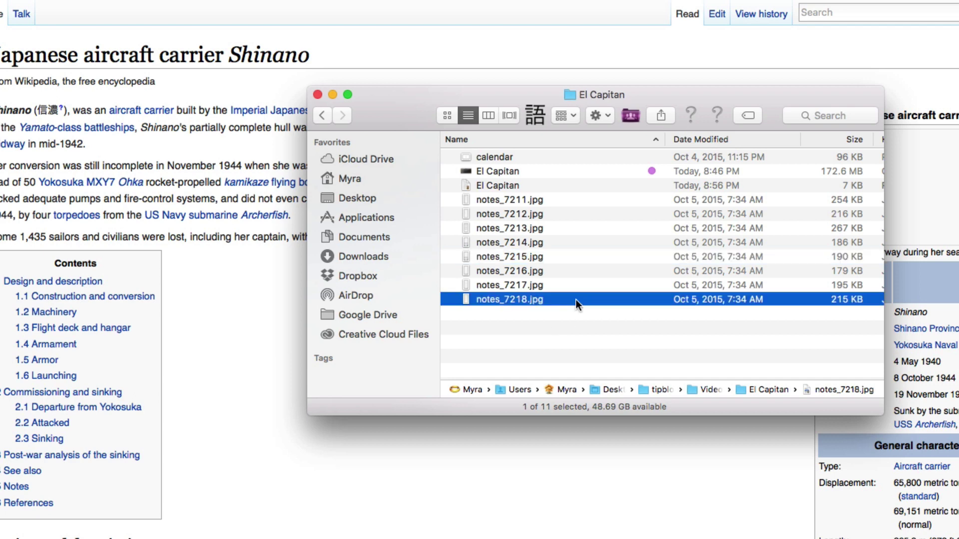
left_click(571, 281, "shift")
Rename the three selected files, replacing 'notes' with 'notes2'.
right_click(564, 270)
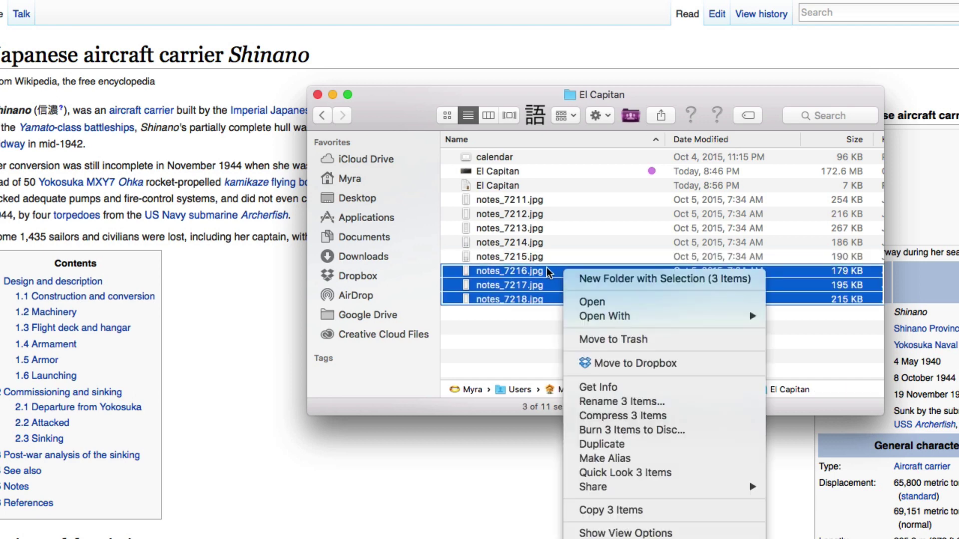
left_click(631, 401)
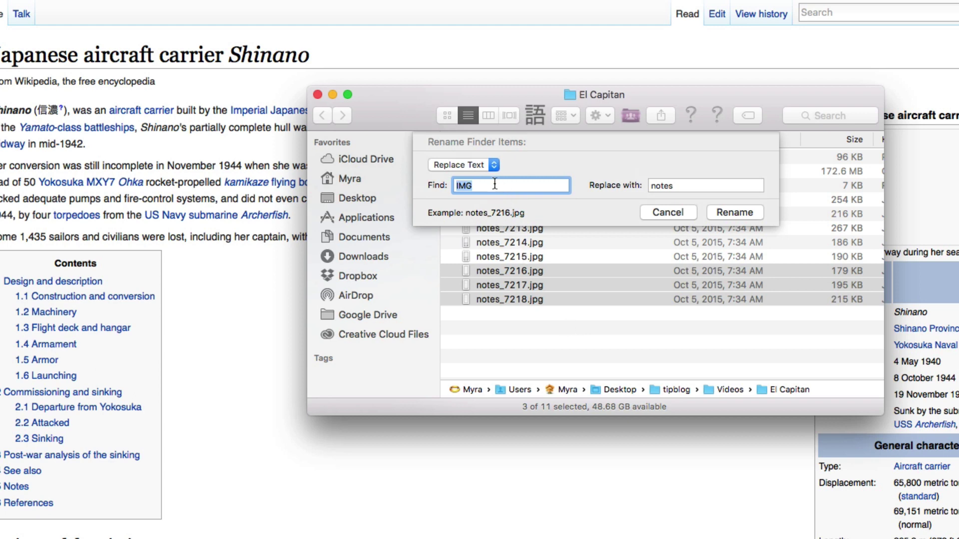
type("notes")
key("Tab")
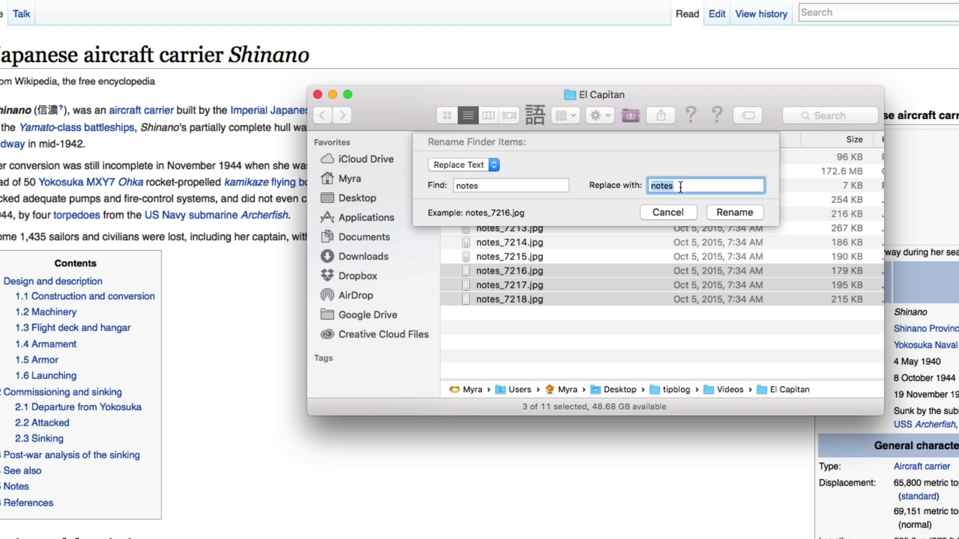
type("notes2")
left_click(747, 214)
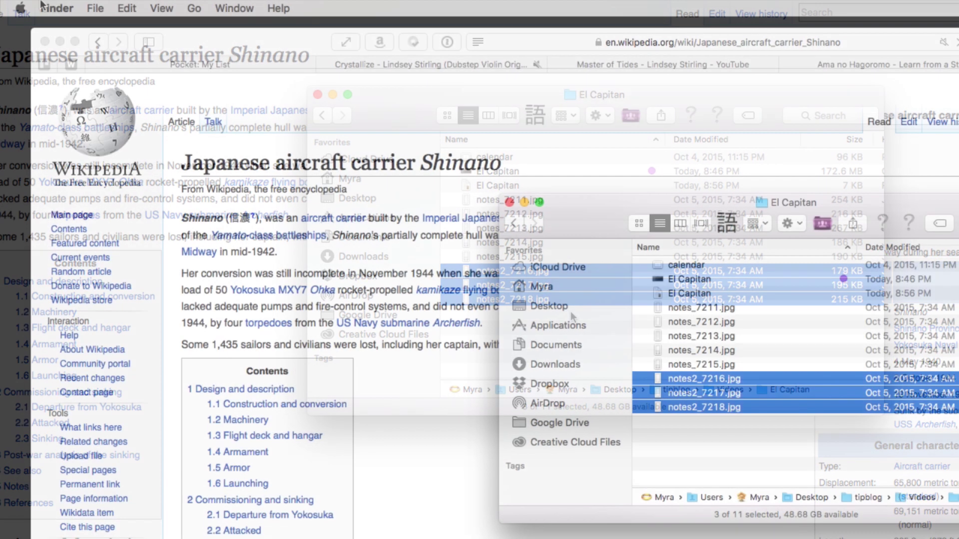
Enable 'Automatically hide and show the menu bar' in General preferences and dismiss the alert.
left_click(10, 8)
left_click(47, 48)
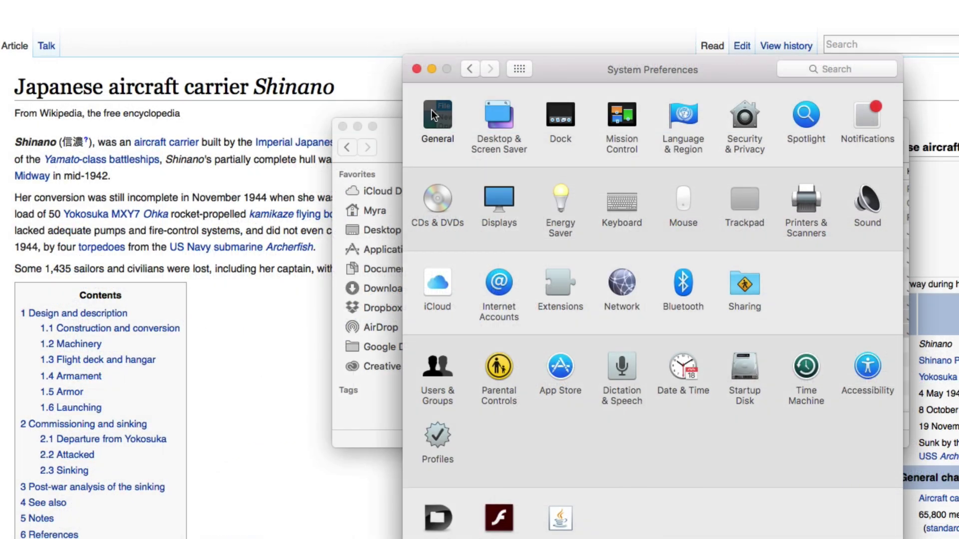
left_click(431, 109)
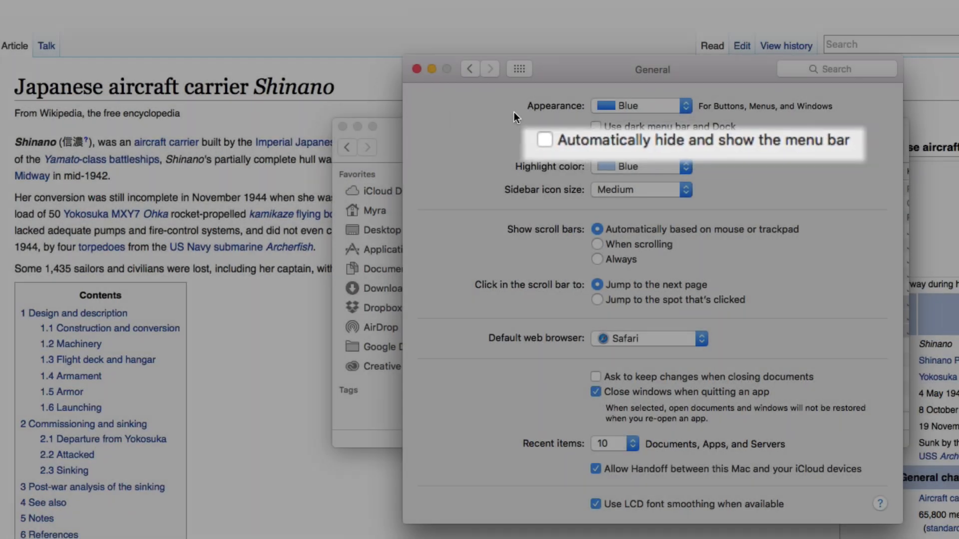
left_click(719, 143)
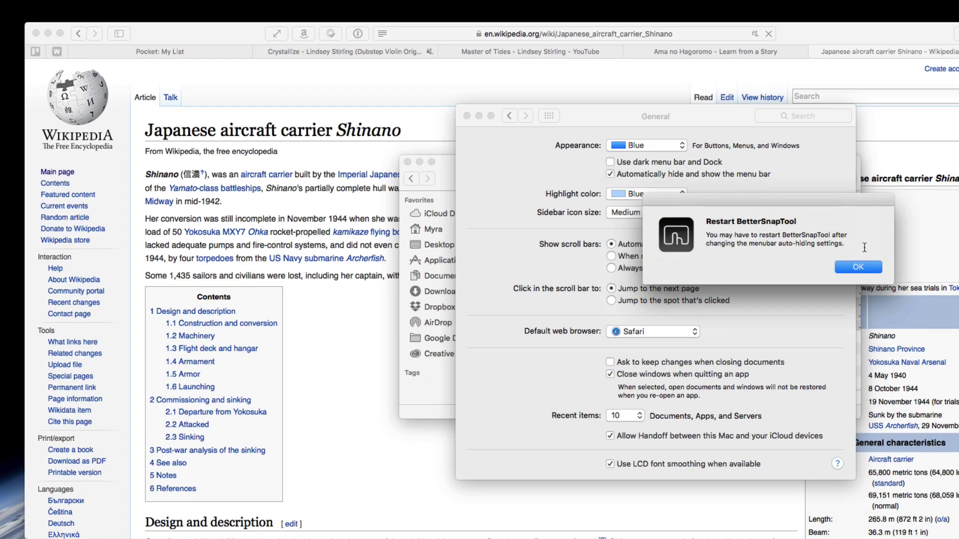
left_click(862, 262)
View the Devices list under iCloud Account Details in System Preferences.
mouse_move(594, 3)
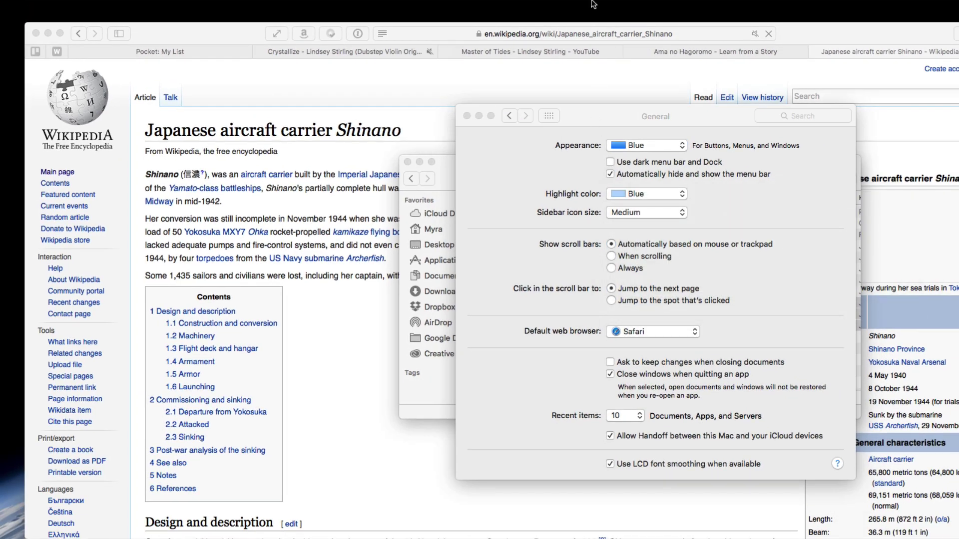
left_click(549, 116)
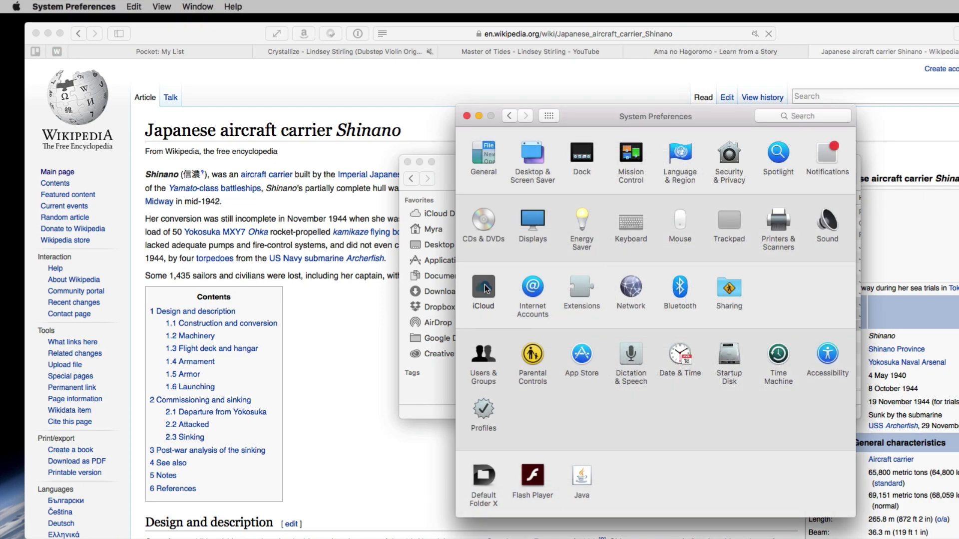
left_click(485, 287)
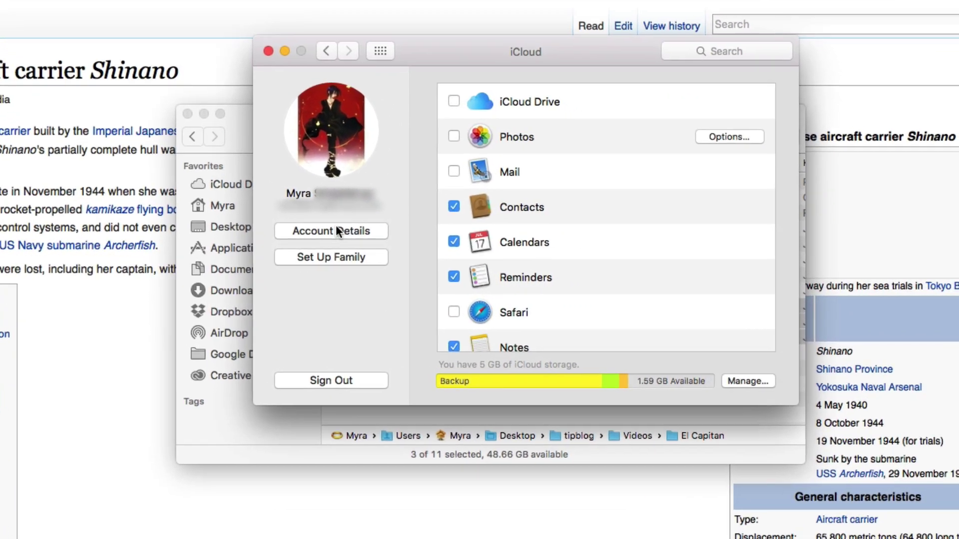
left_click(433, 239)
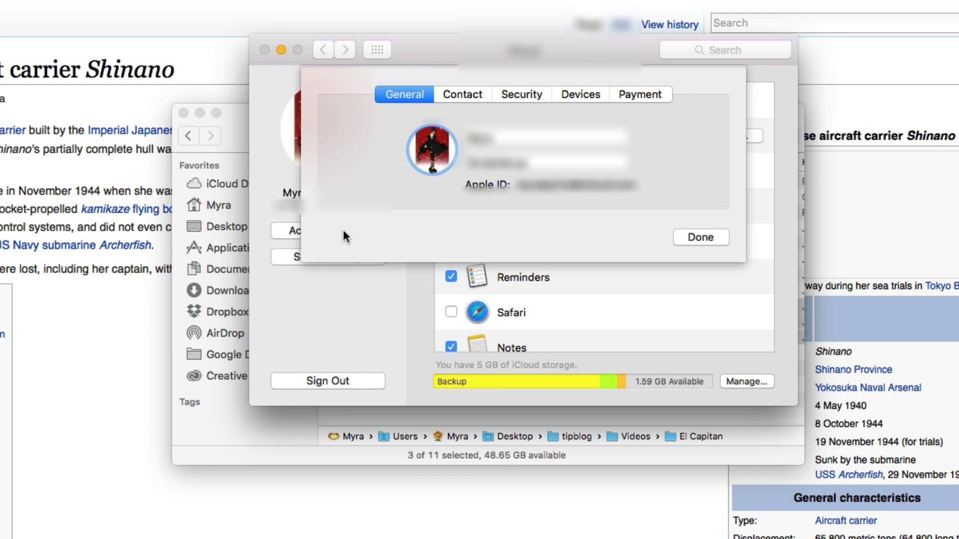
left_click(581, 94)
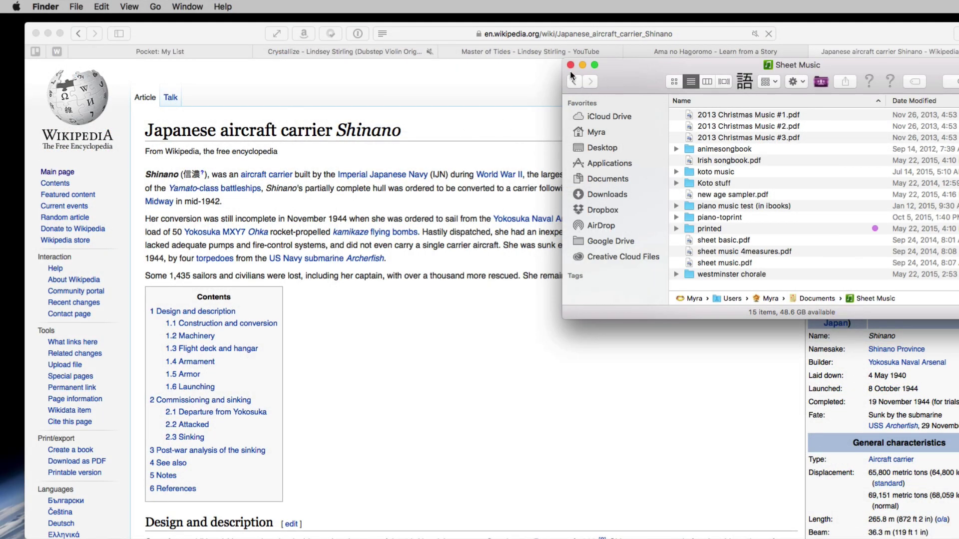
Close the Finder Sheet Music window to reveal the Wikipedia Shinano article in Safari.
left_click(571, 65)
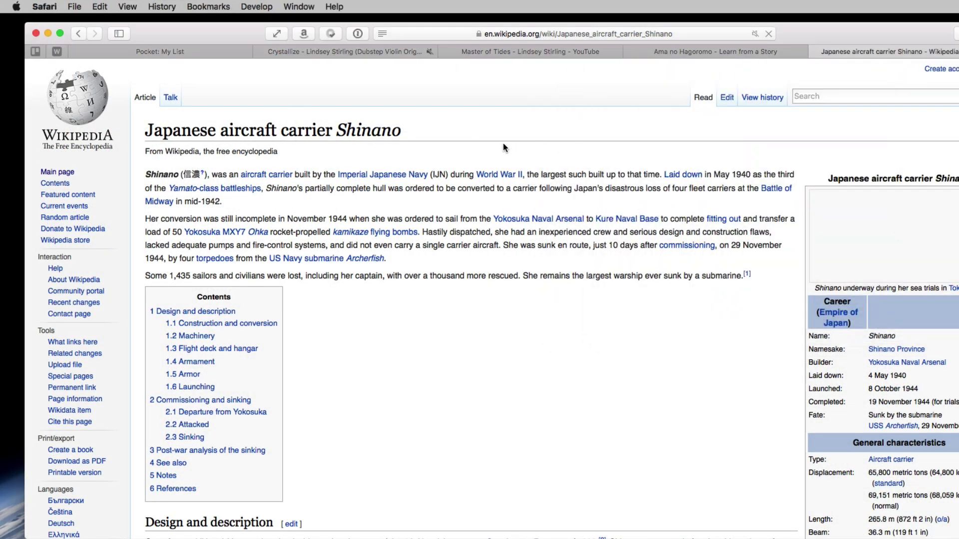